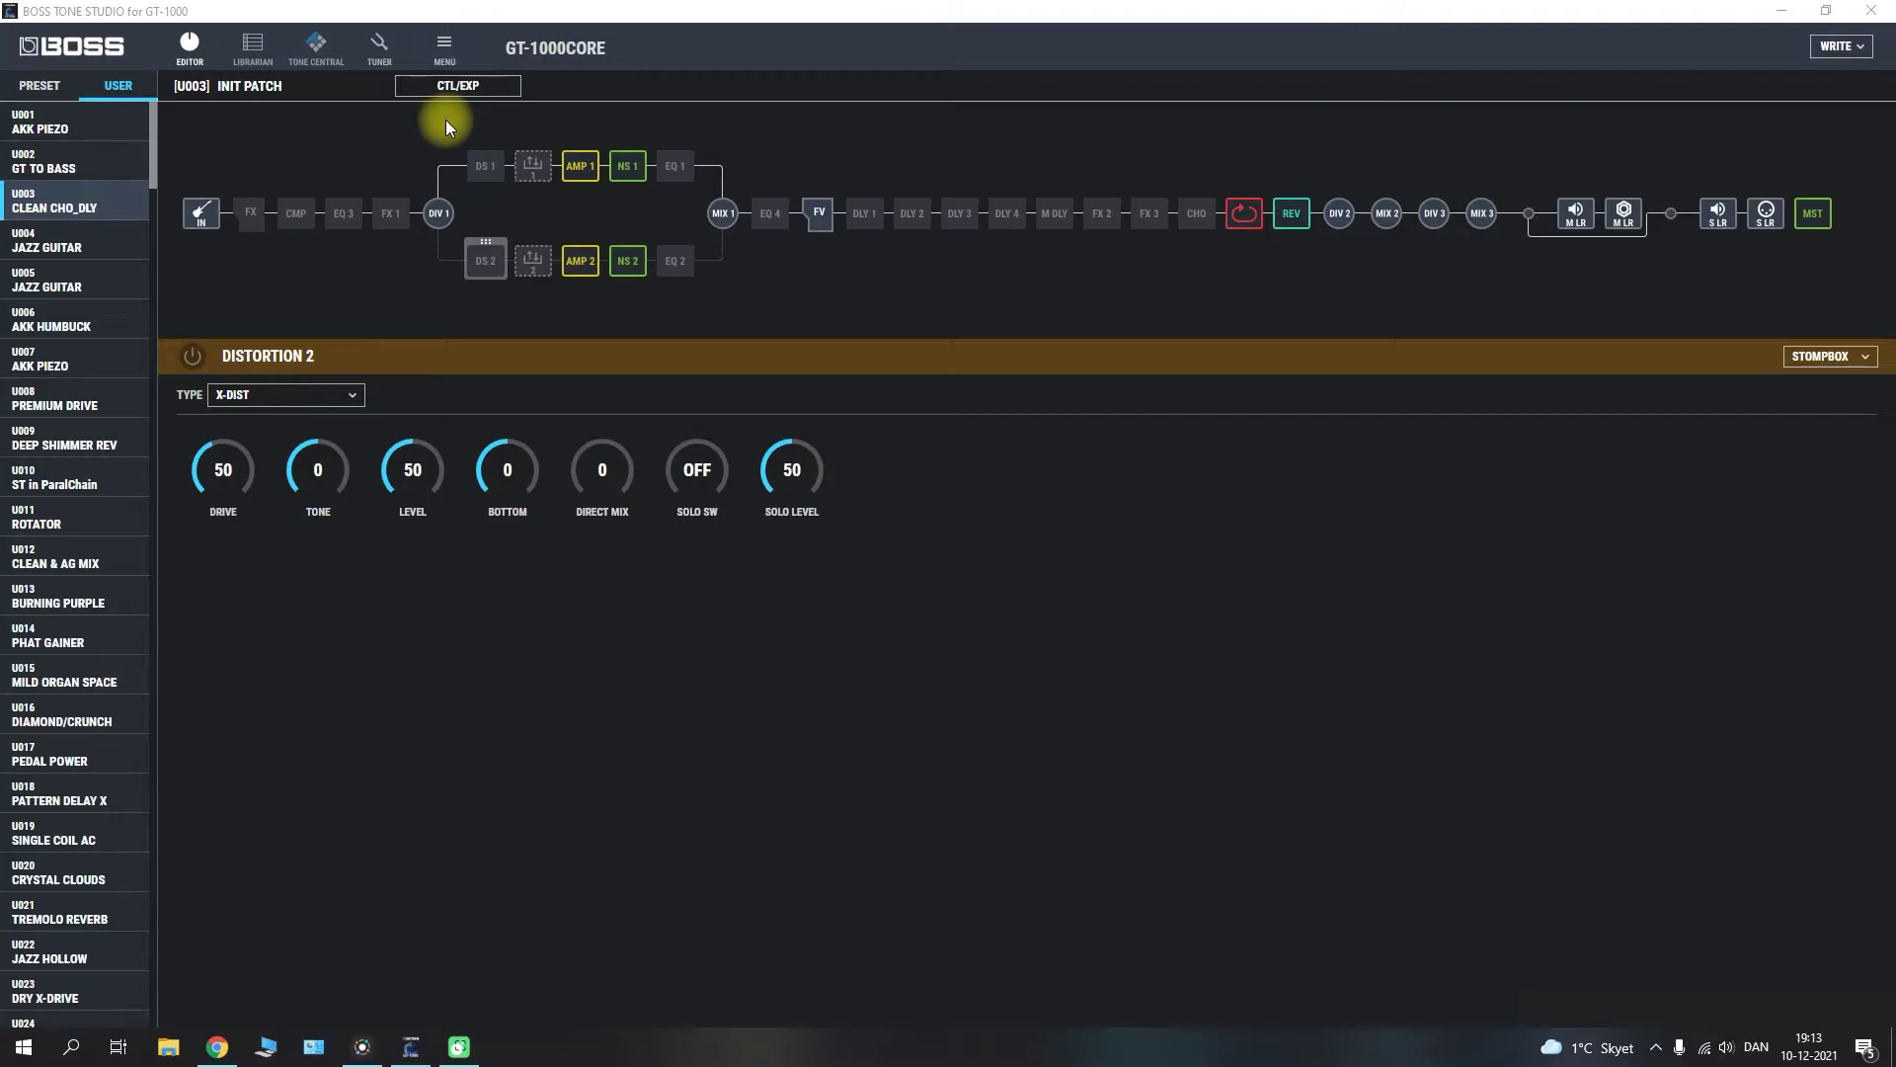
pyautogui.click(445, 49)
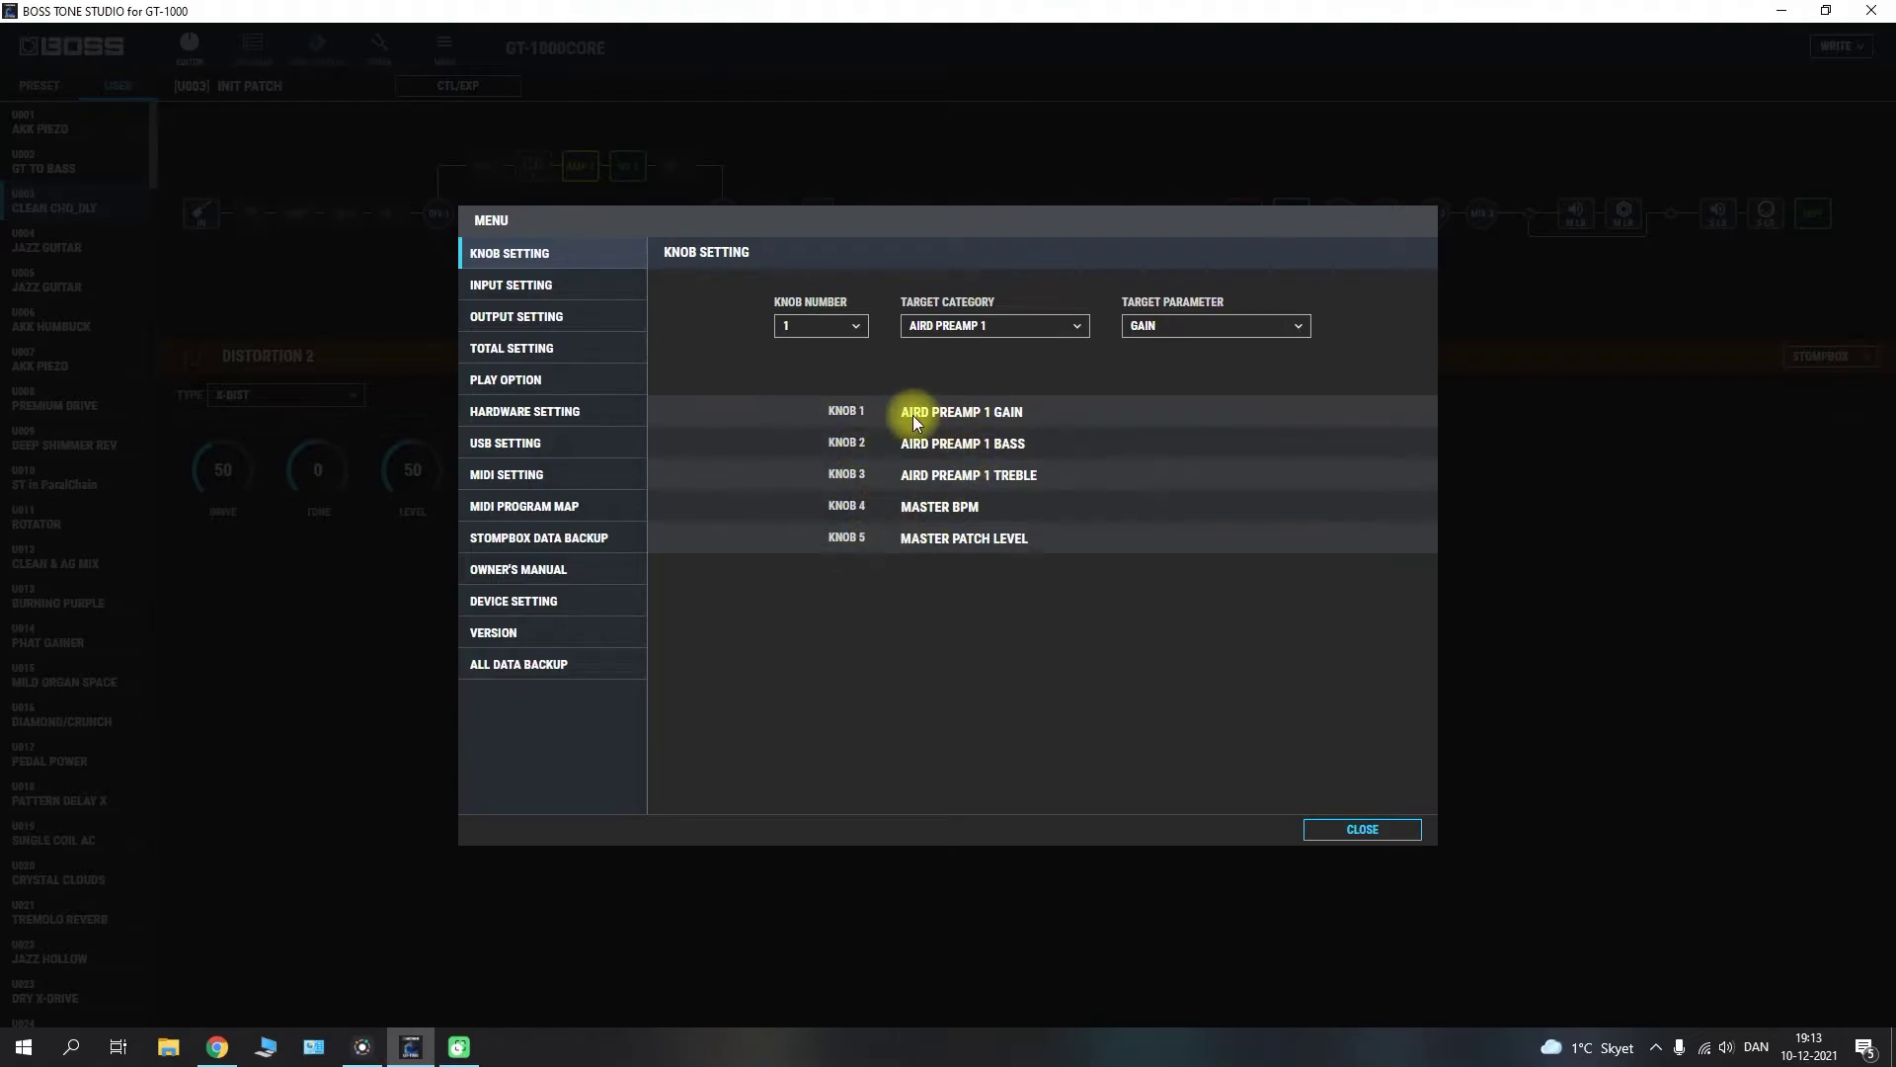
pyautogui.click(838, 336)
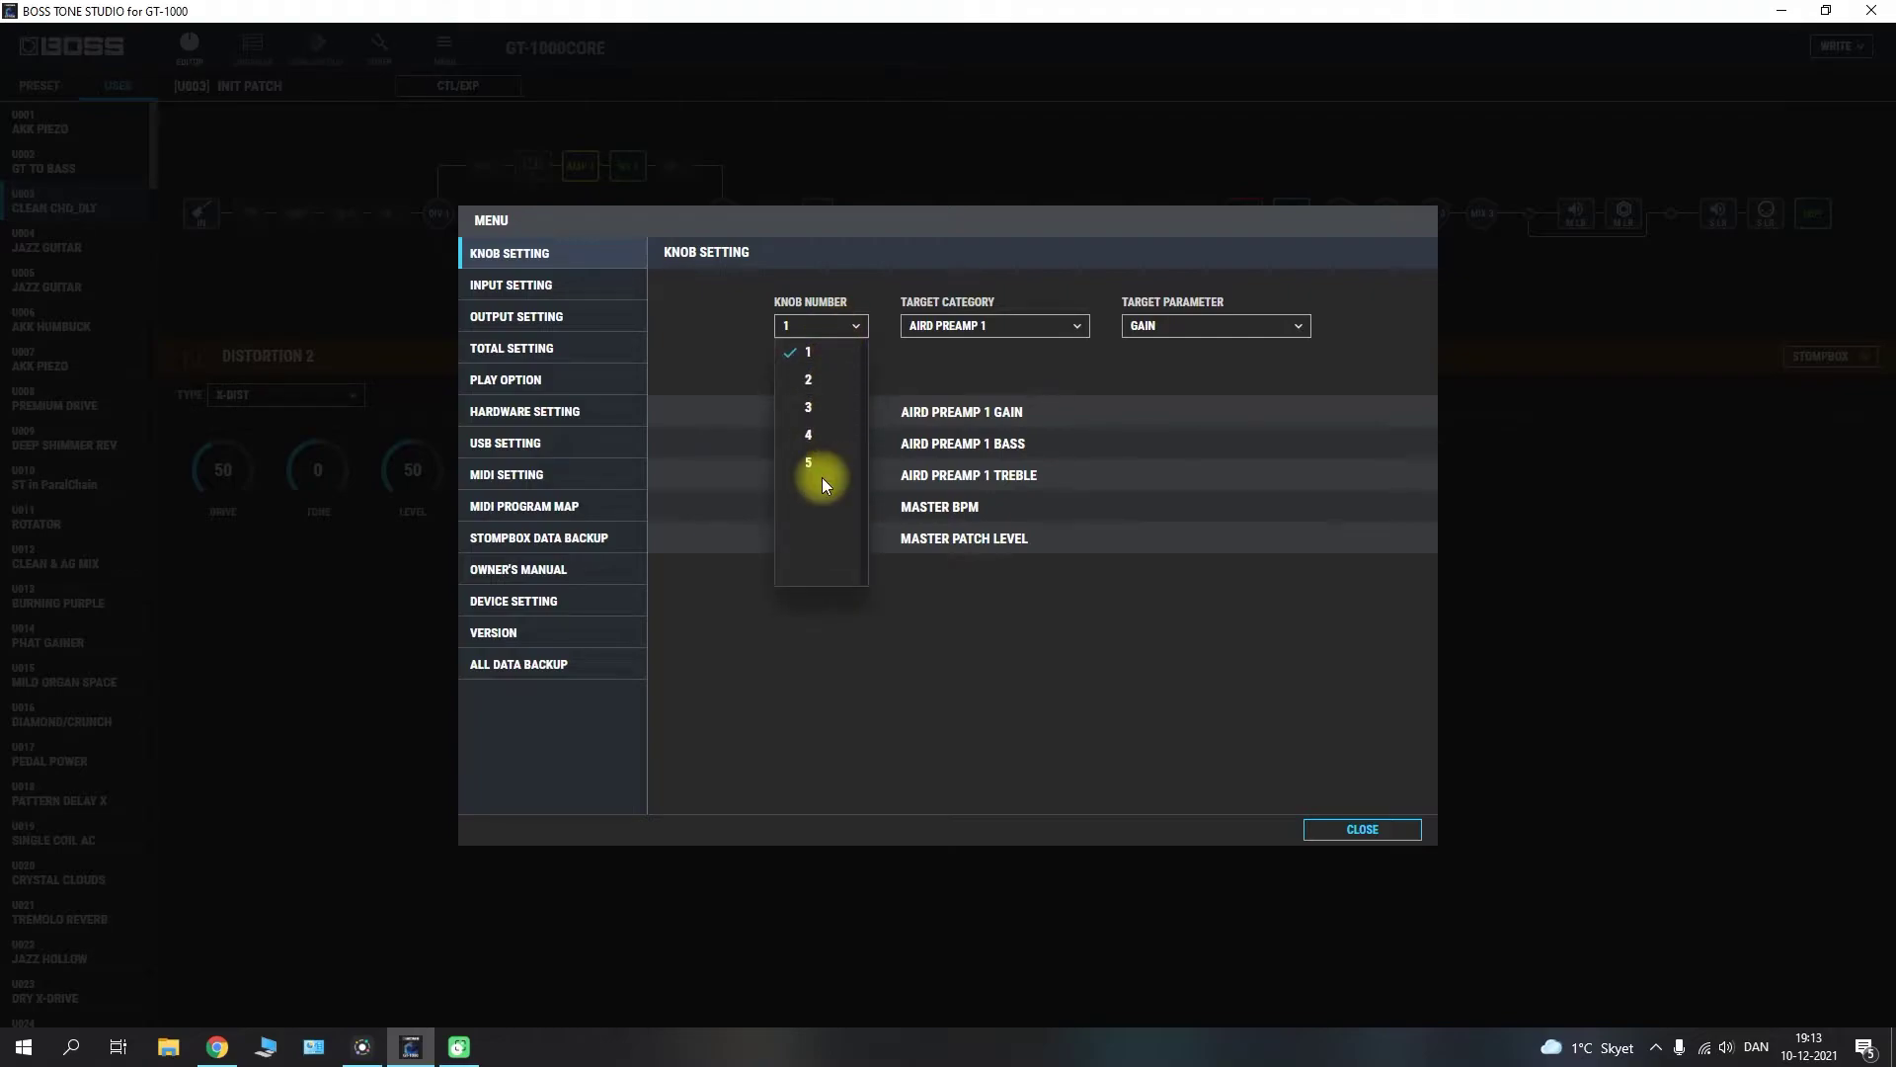
pyautogui.click(814, 334)
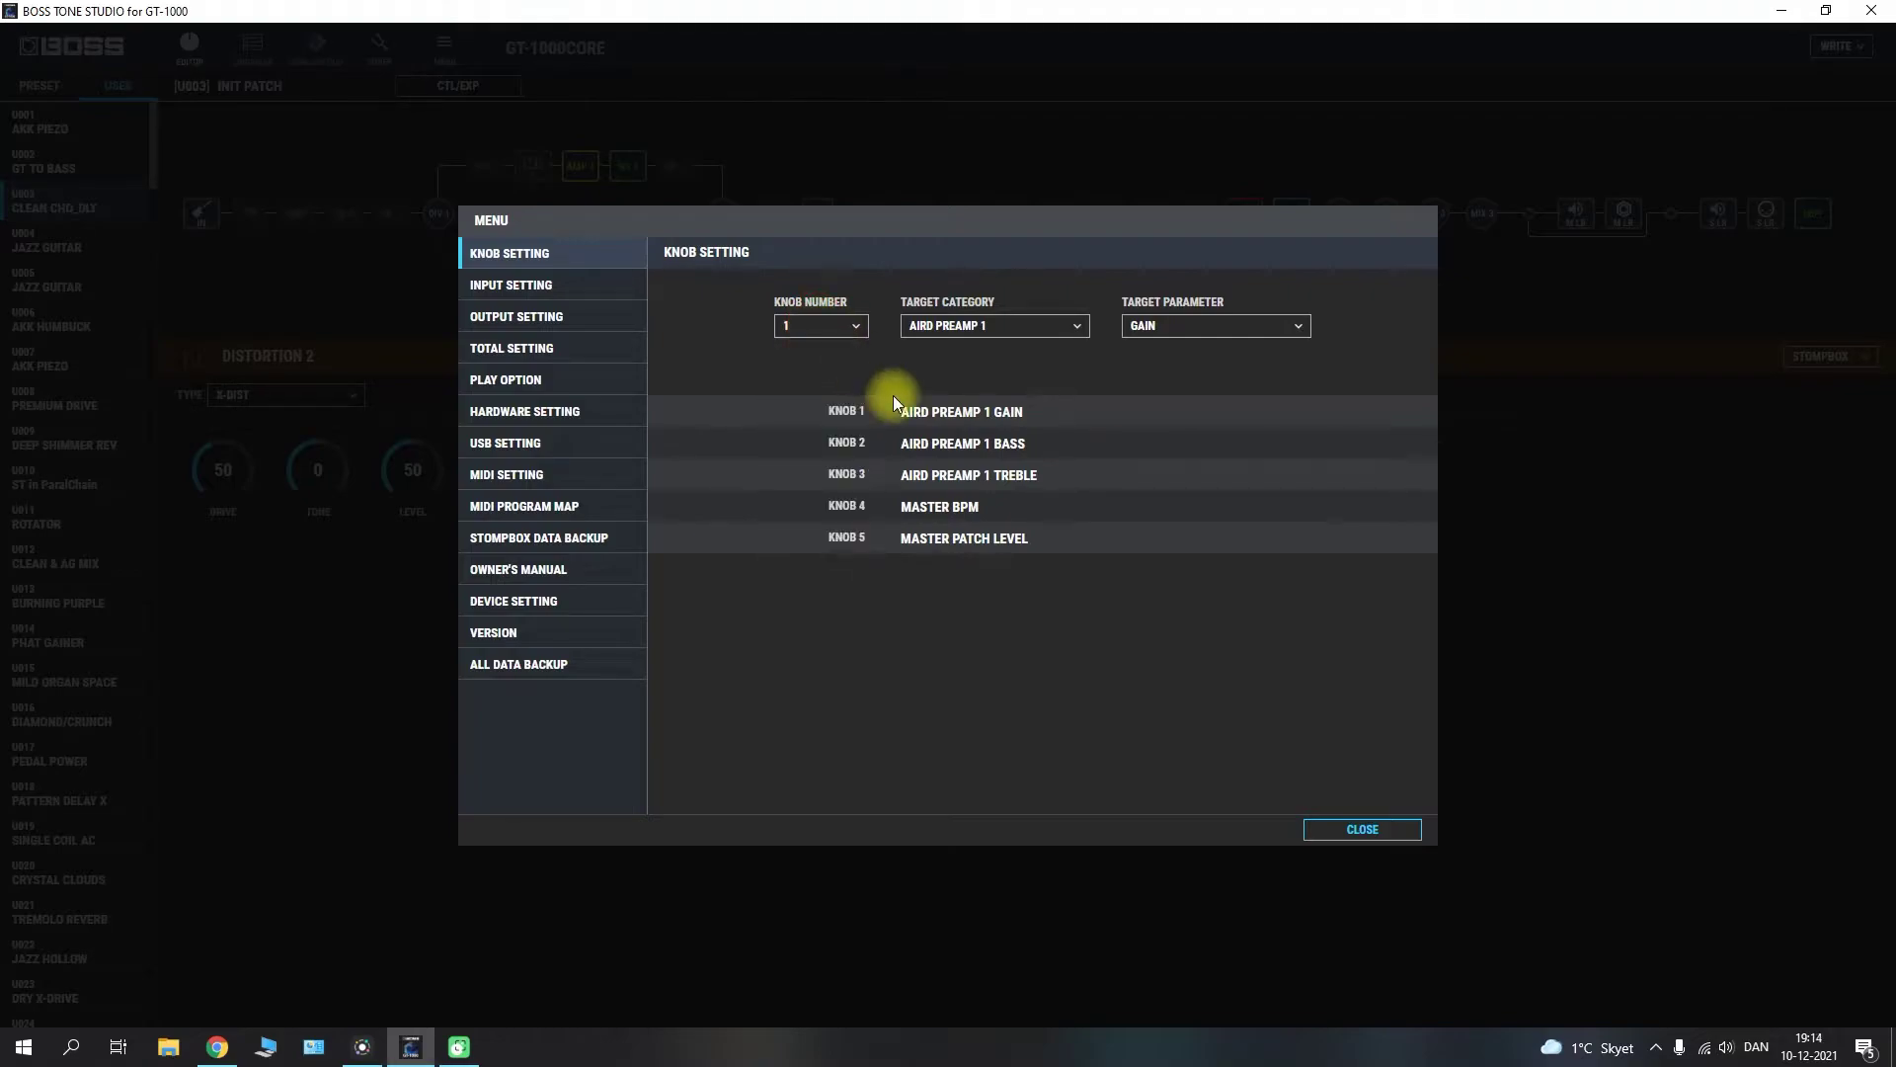
pyautogui.click(1002, 333)
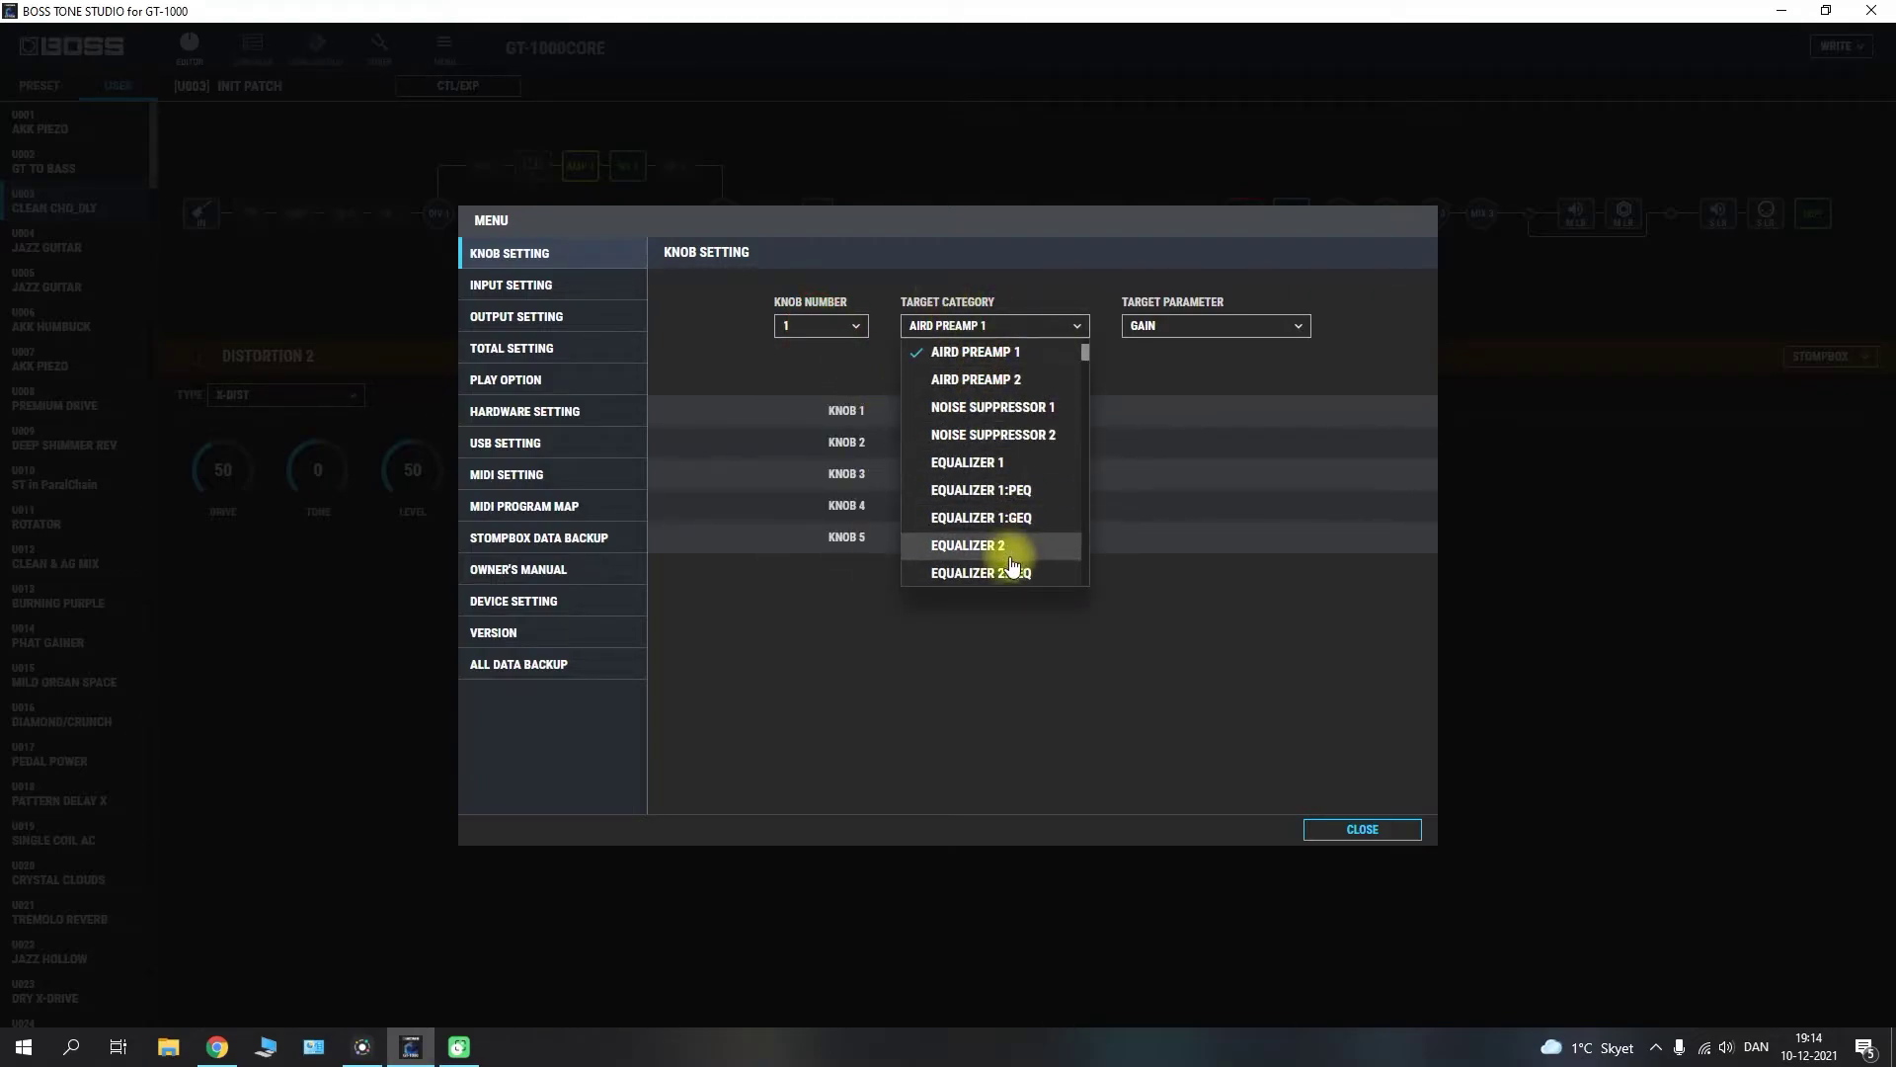
pyautogui.click(1001, 329)
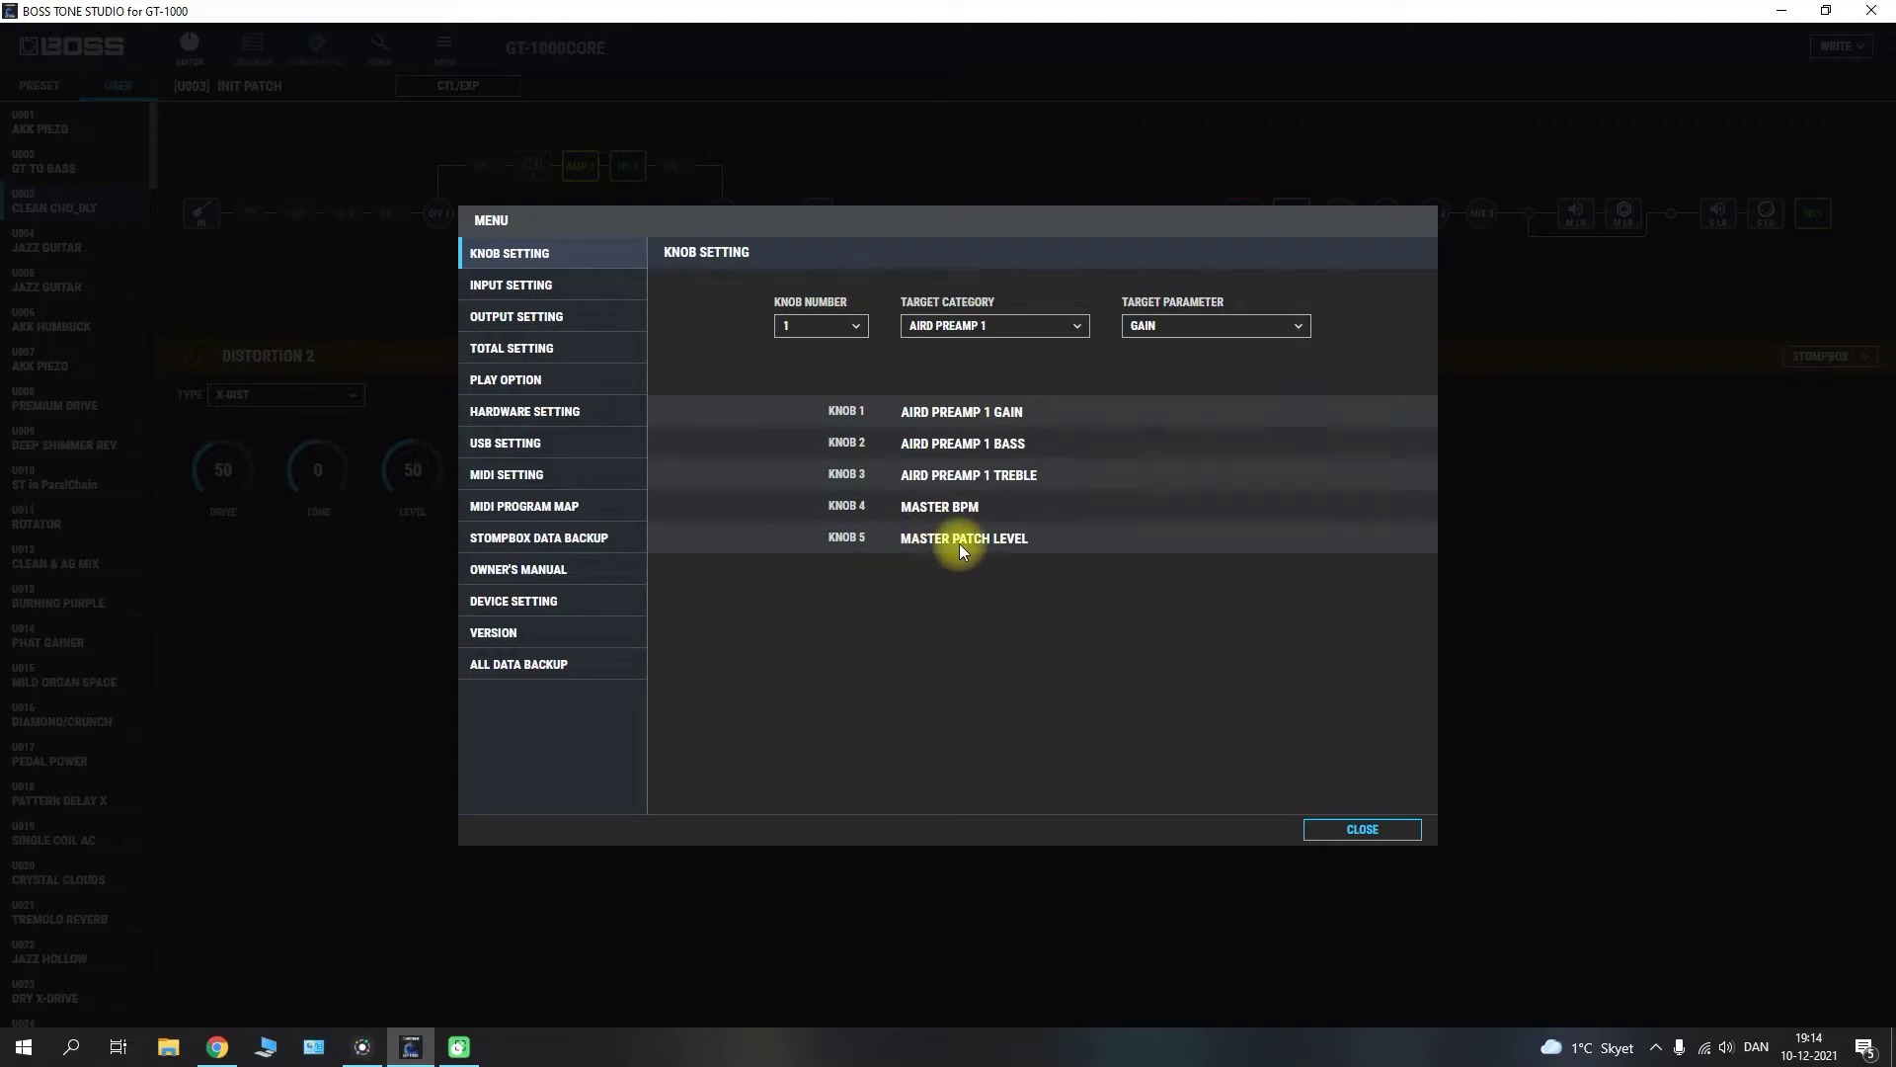
# - Select knob 3 and review its AIRD PREAMP 1 category and TREBLE parameter, leaving both unchanged
pyautogui.click(835, 332)
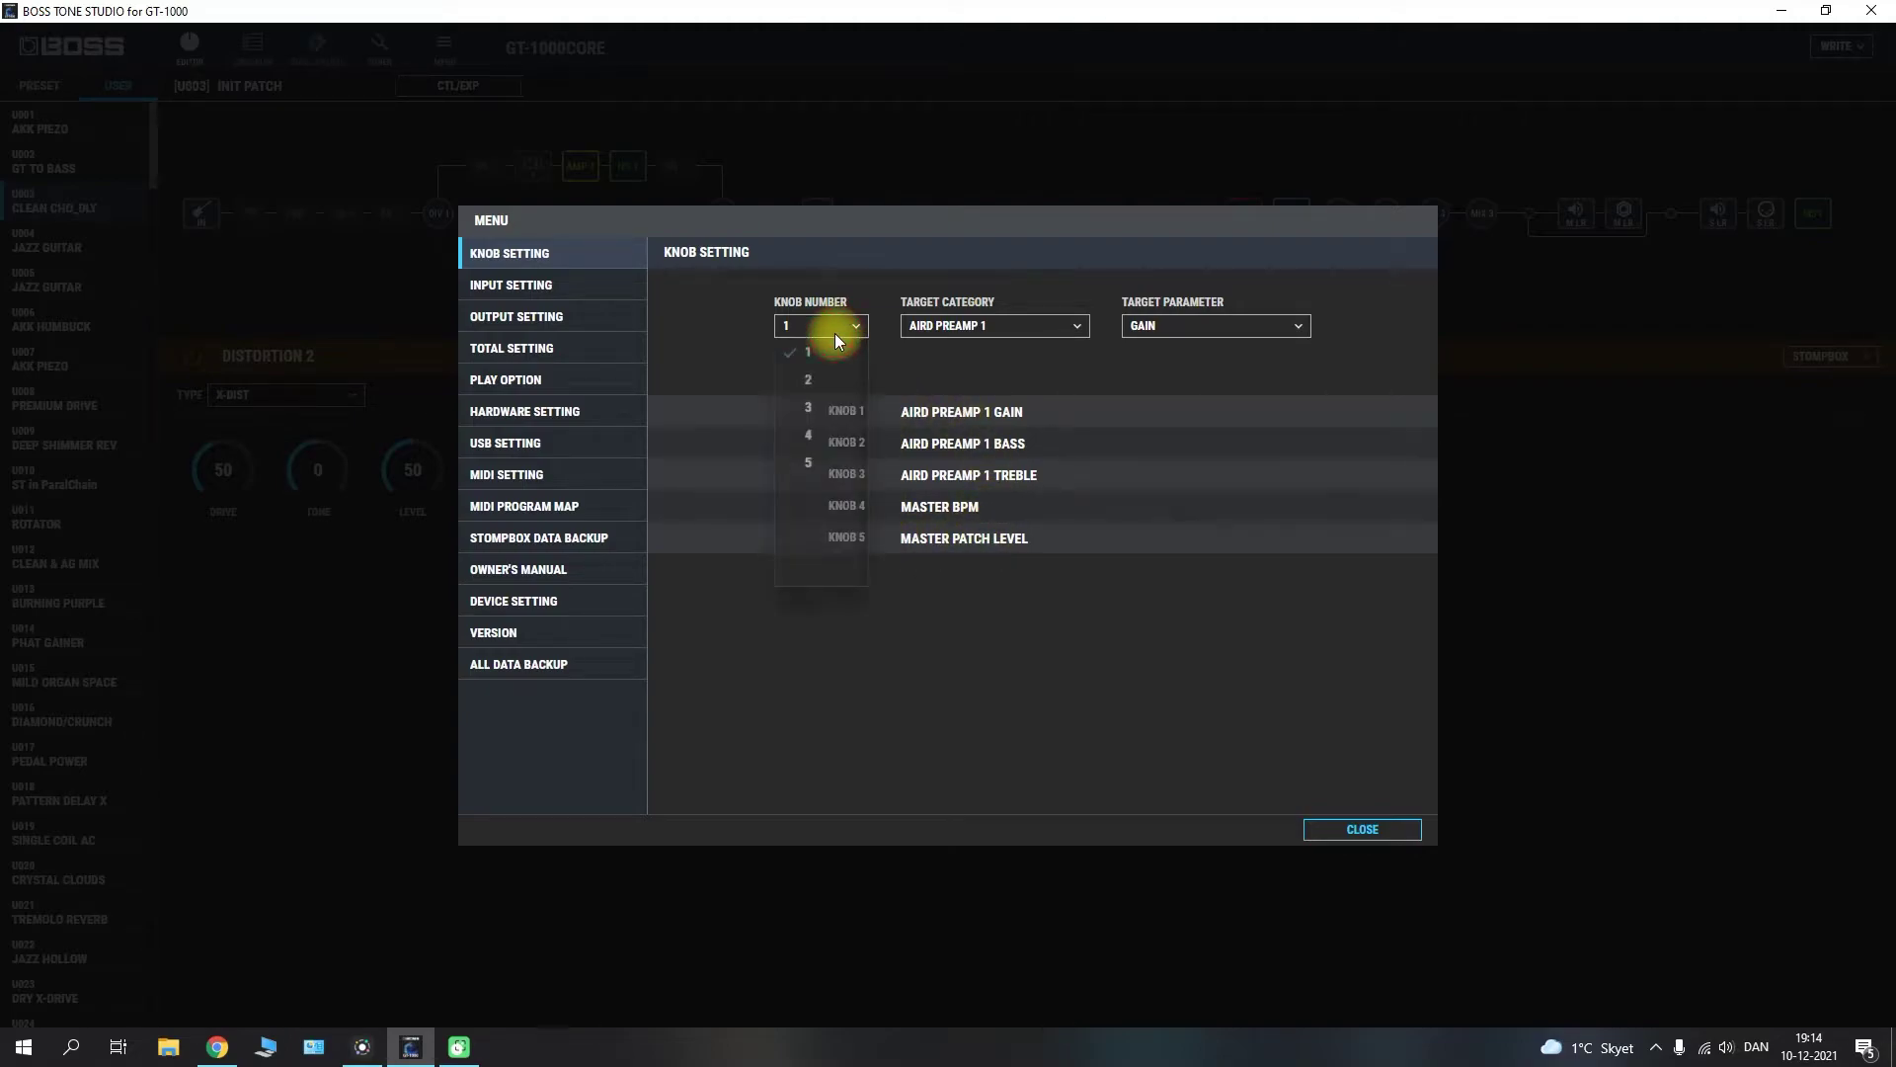
pyautogui.click(829, 408)
pyautogui.click(976, 325)
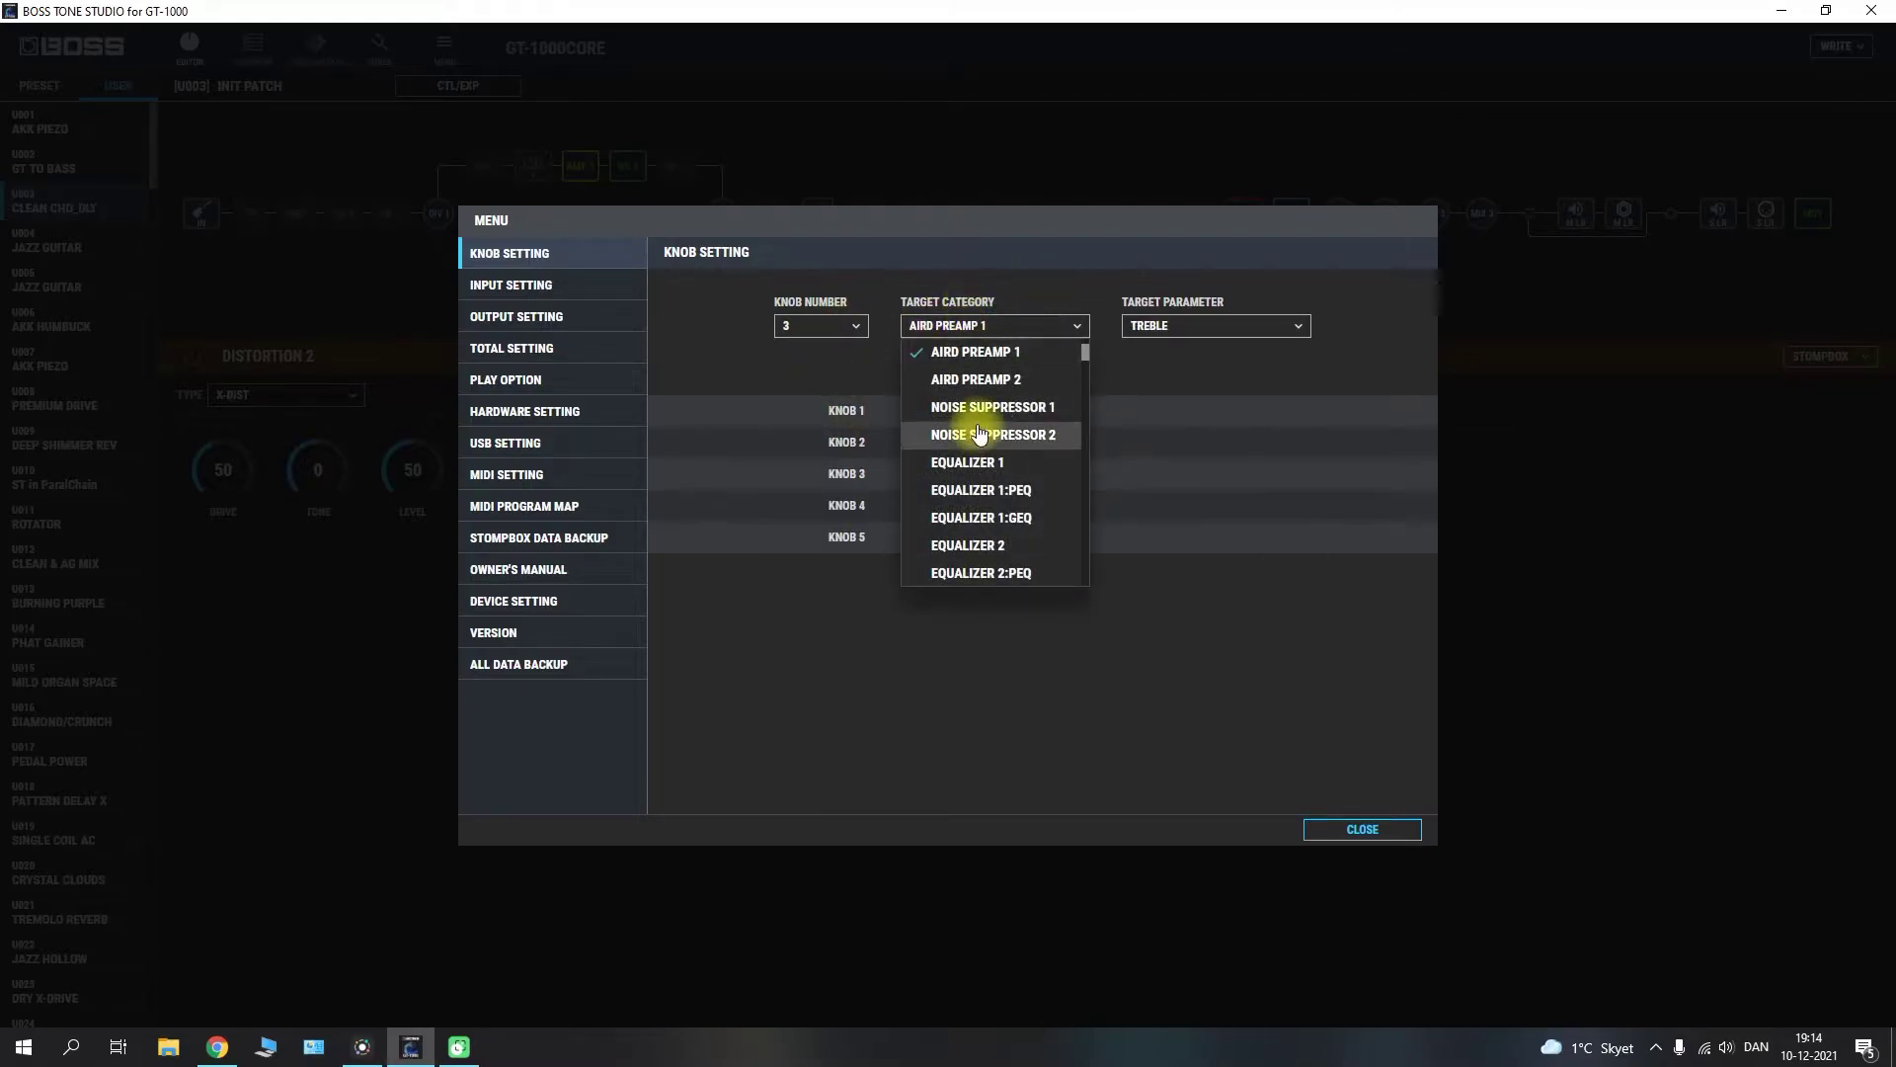
pyautogui.scroll(-2, 998, 506)
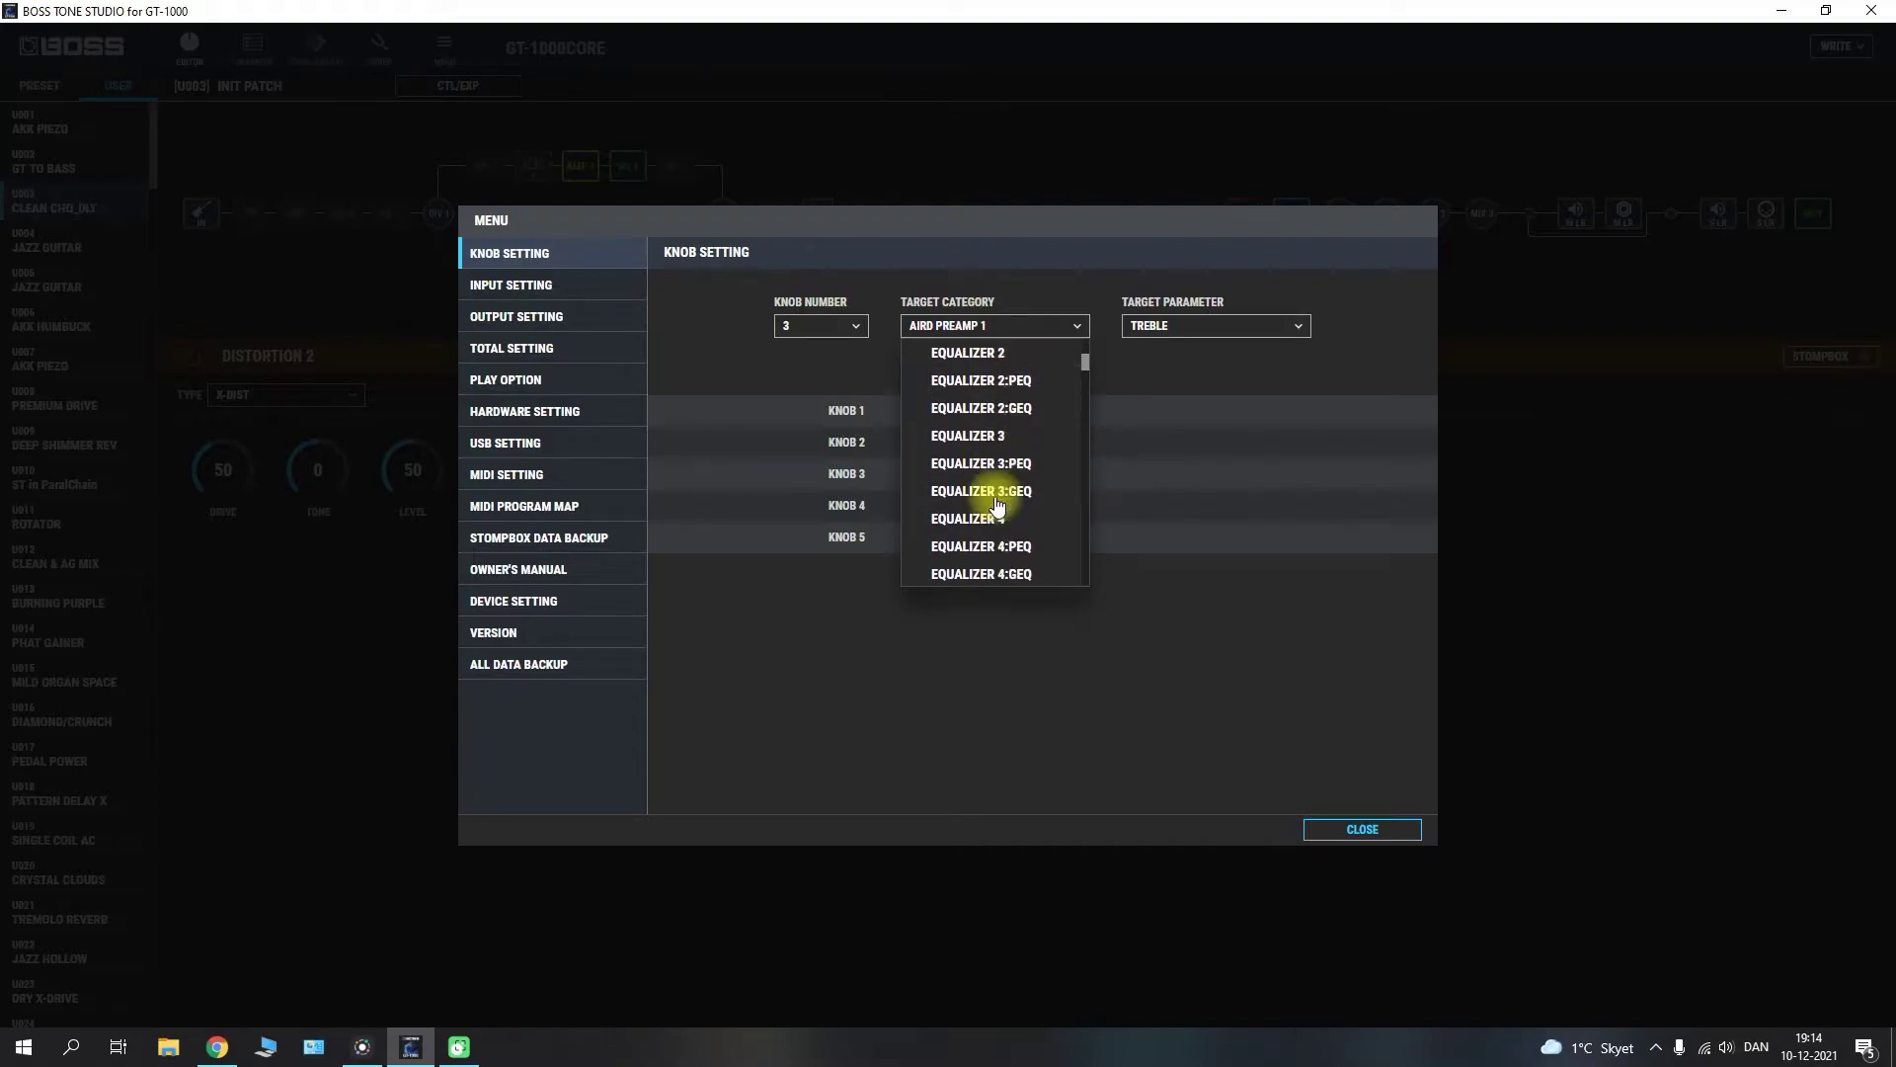
pyautogui.scroll(-1, 997, 506)
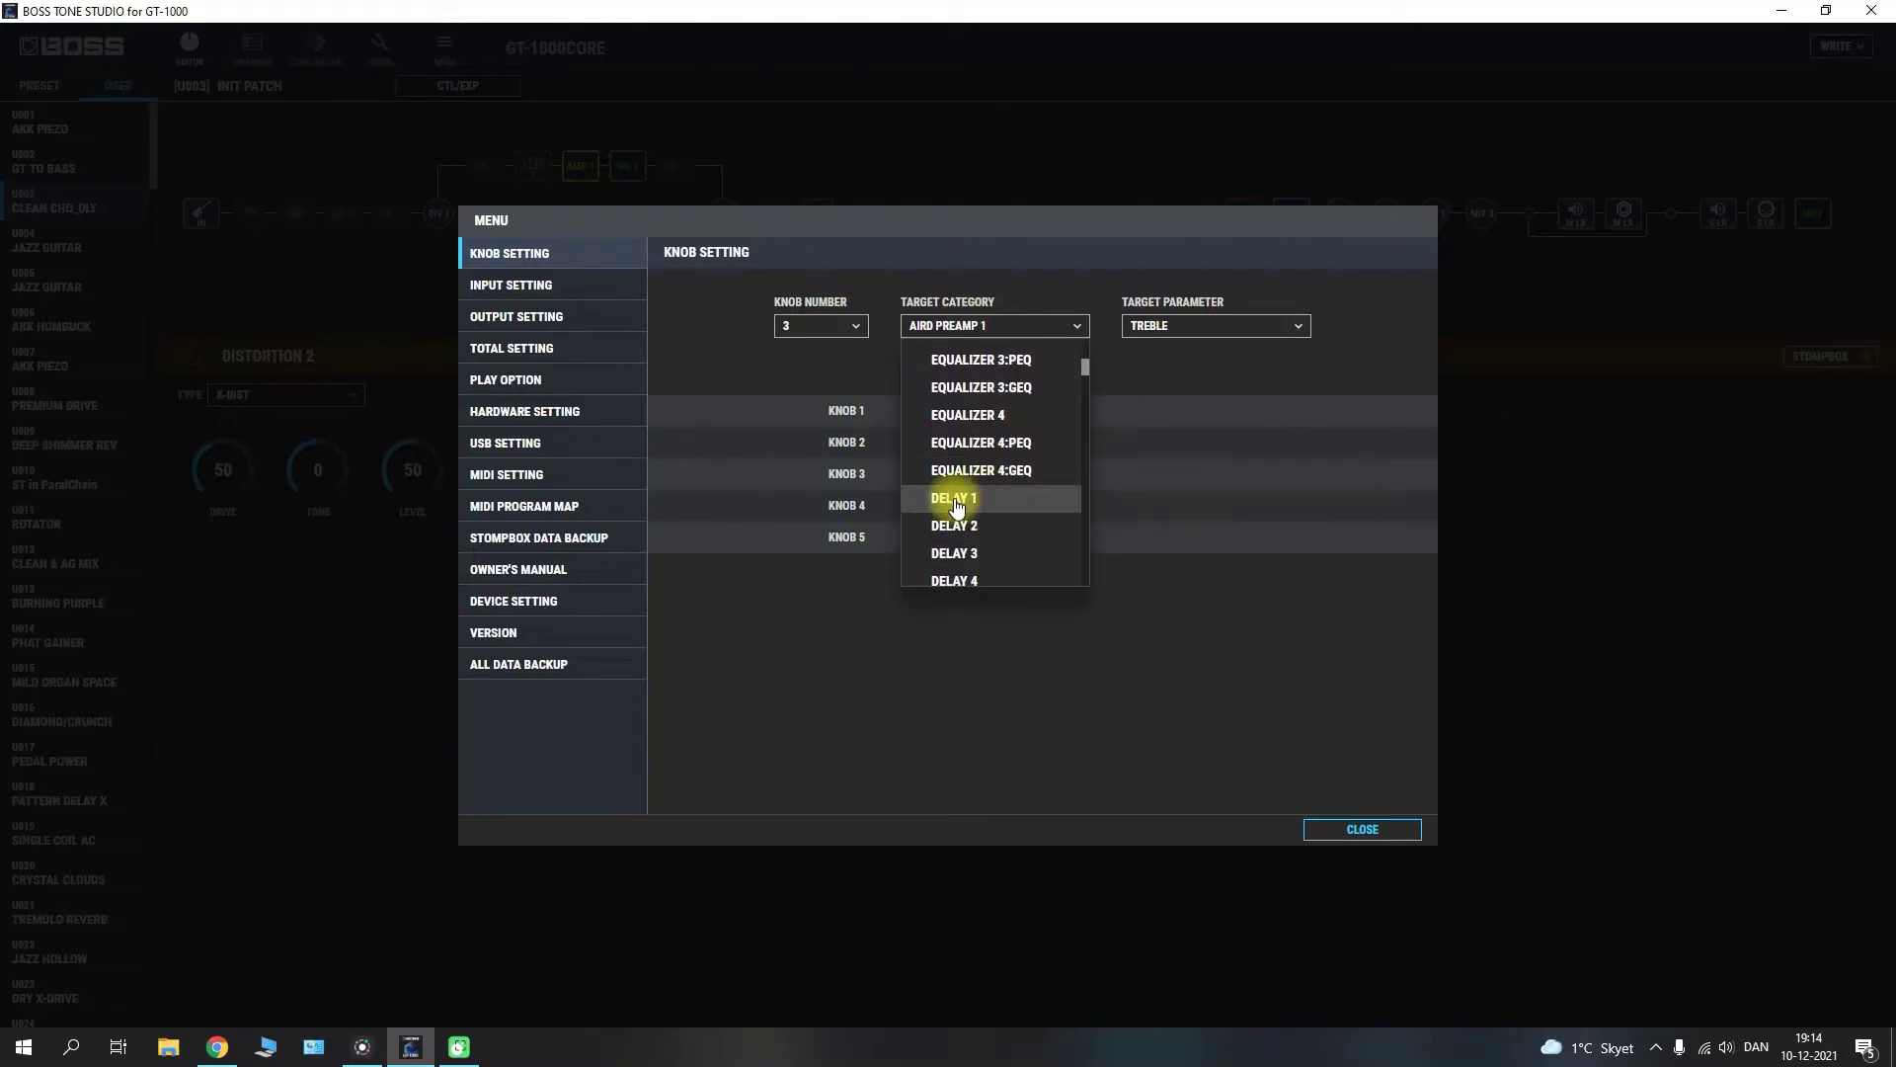
pyautogui.click(1134, 449)
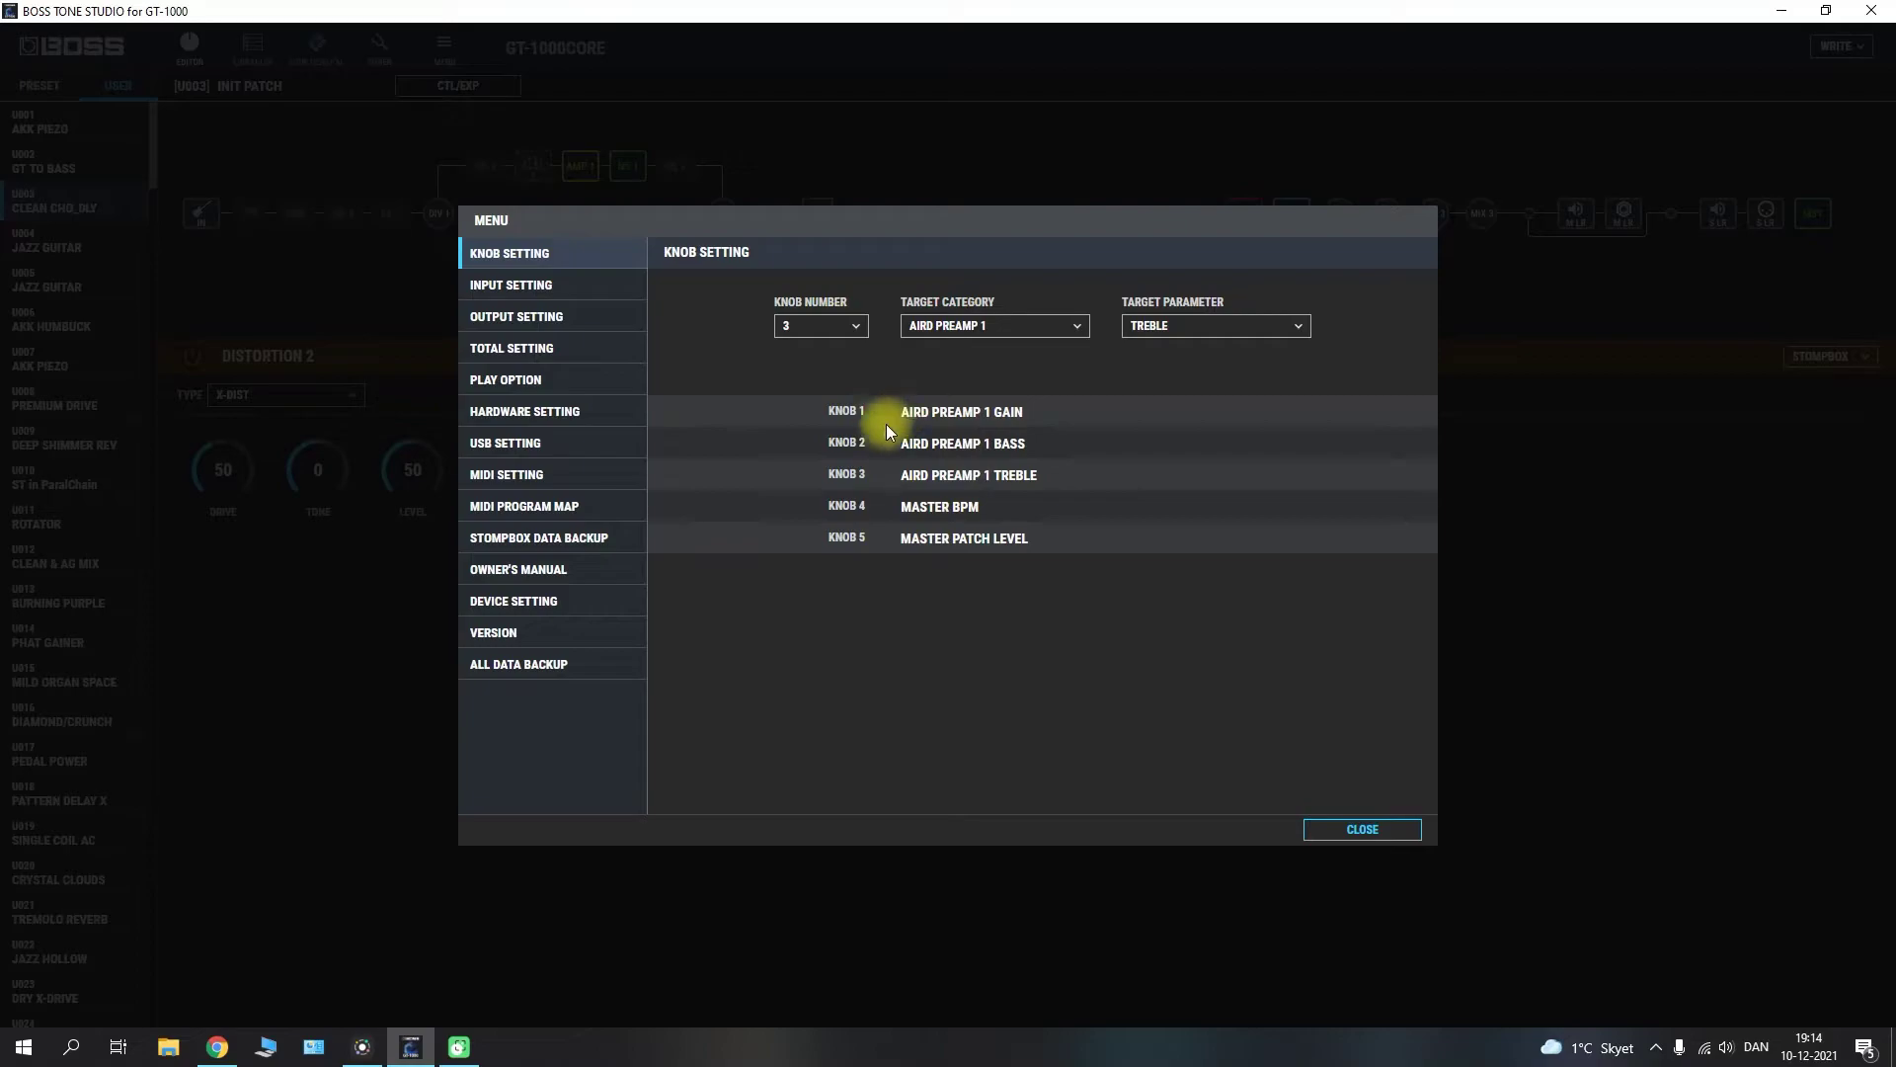
pyautogui.click(1197, 324)
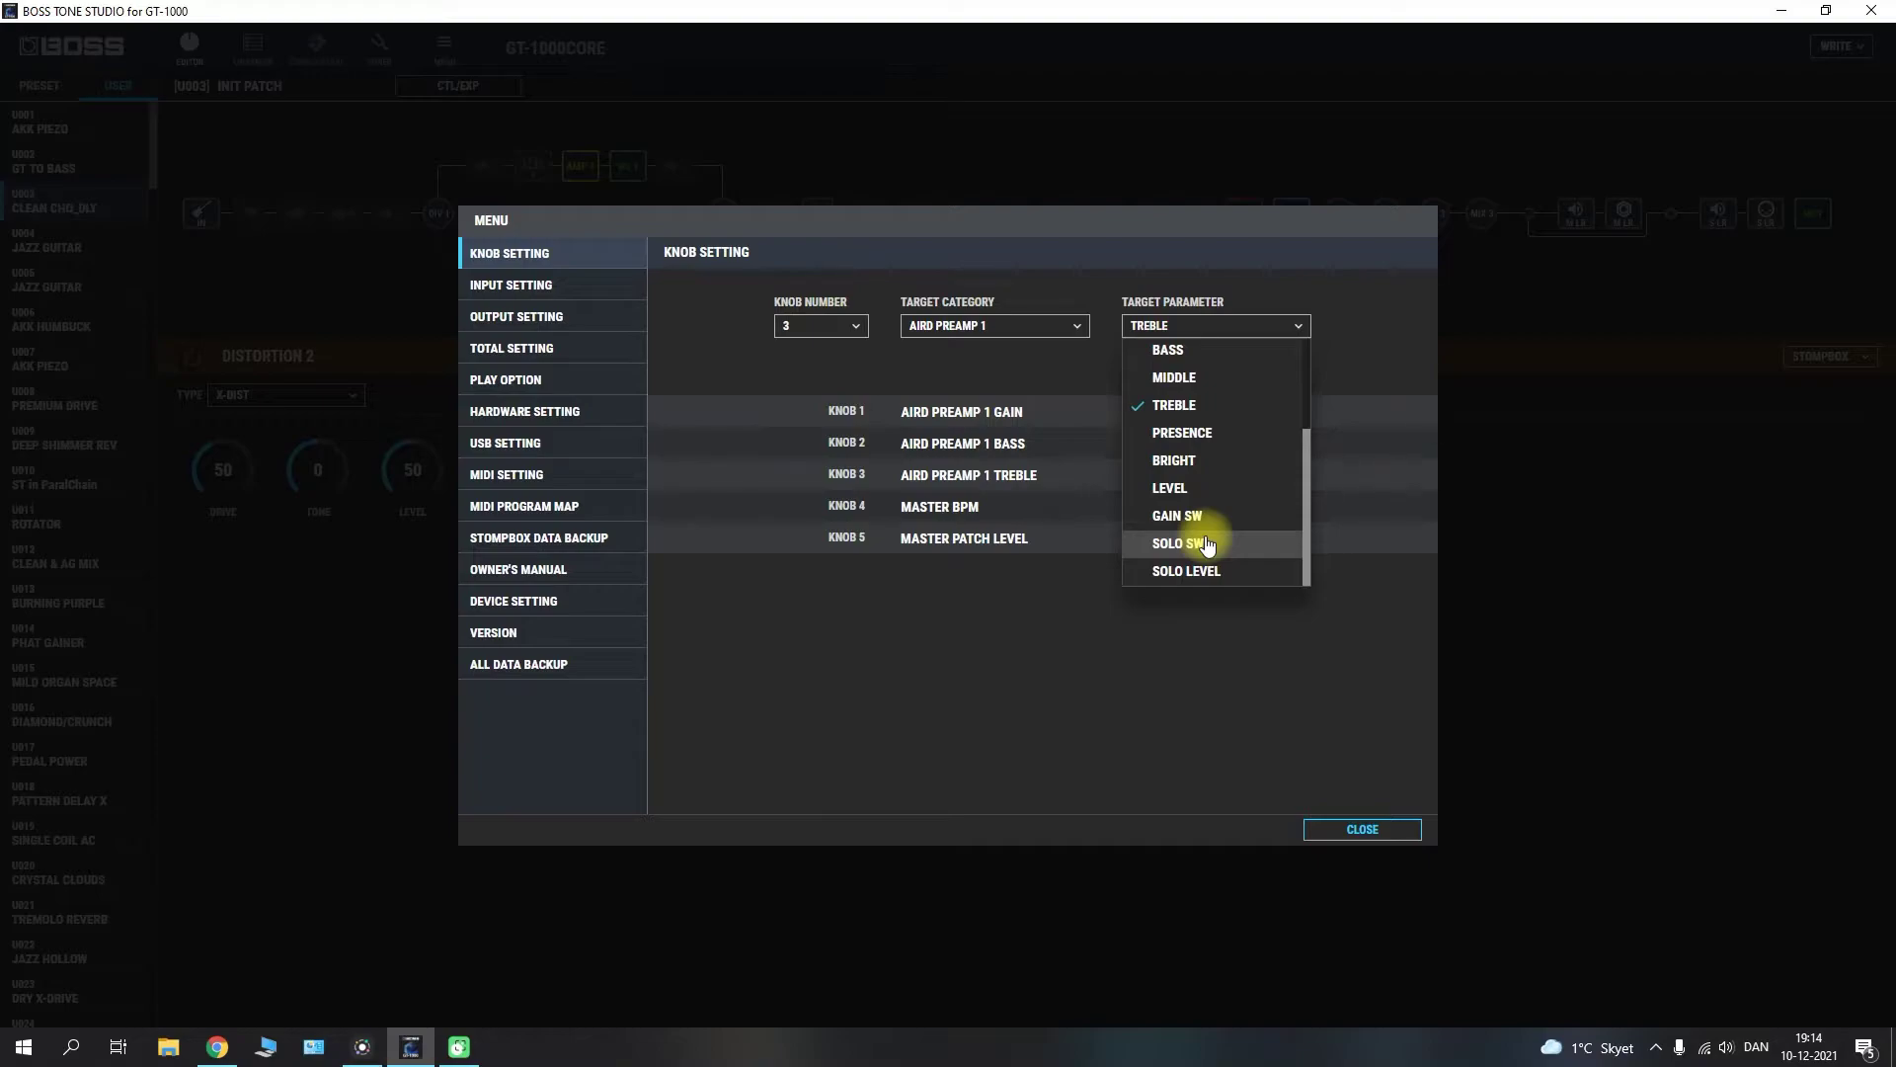
pyautogui.click(1339, 522)
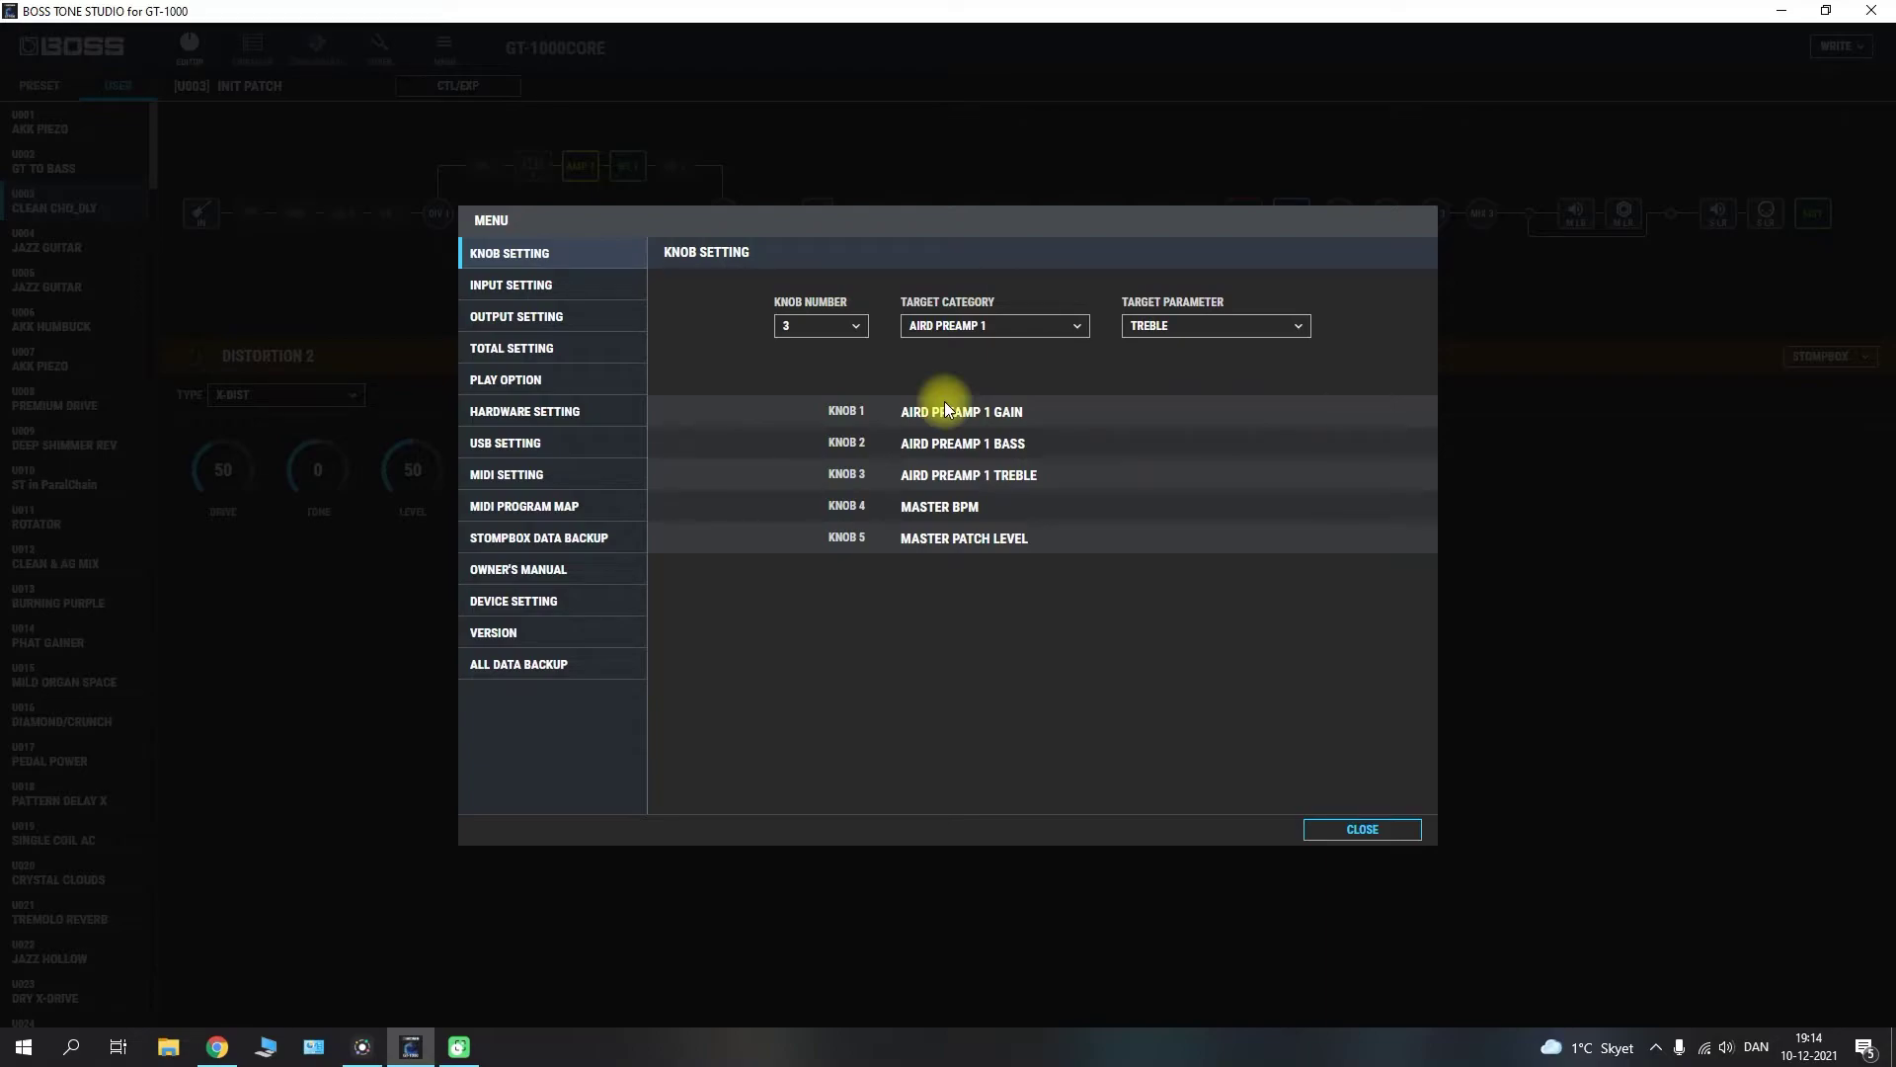
# - Show the Input Setting page with input preset [1] INIT 01 at +7 dB
pyautogui.click(525, 286)
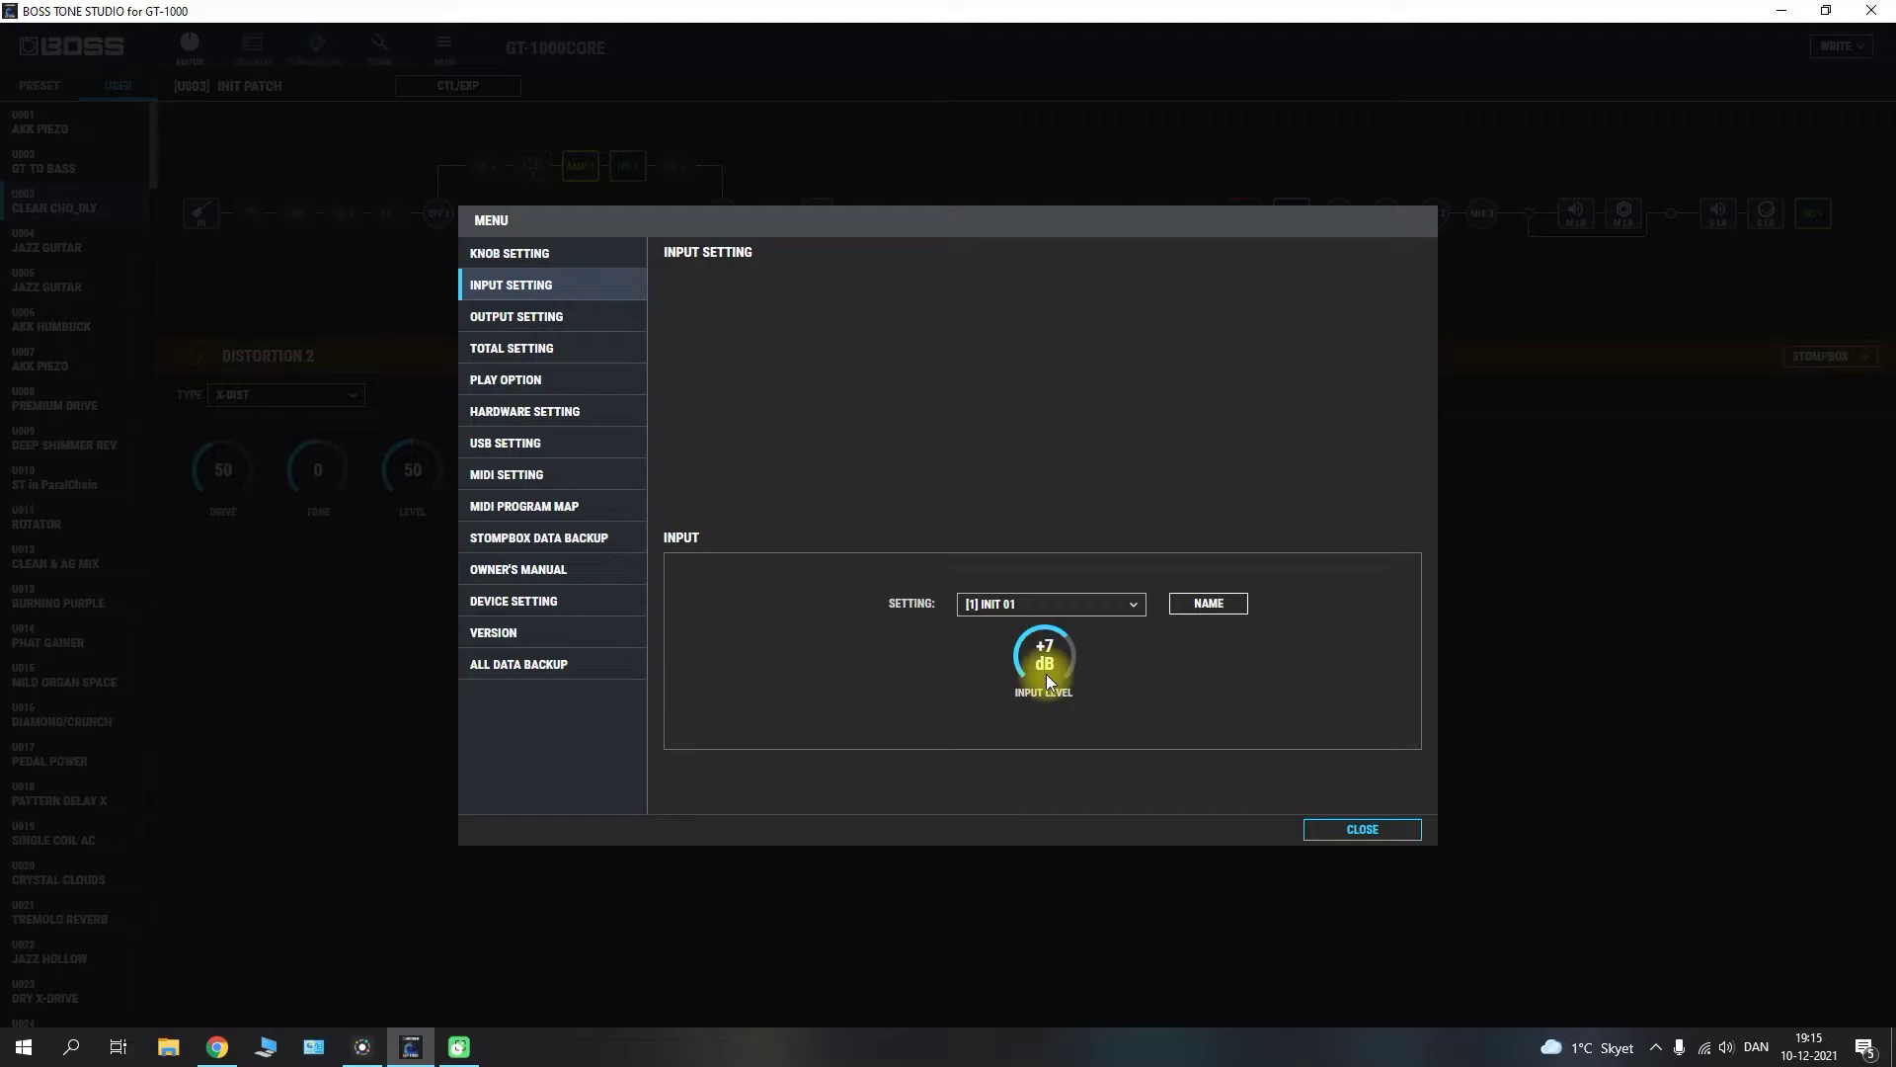
pyautogui.click(1046, 611)
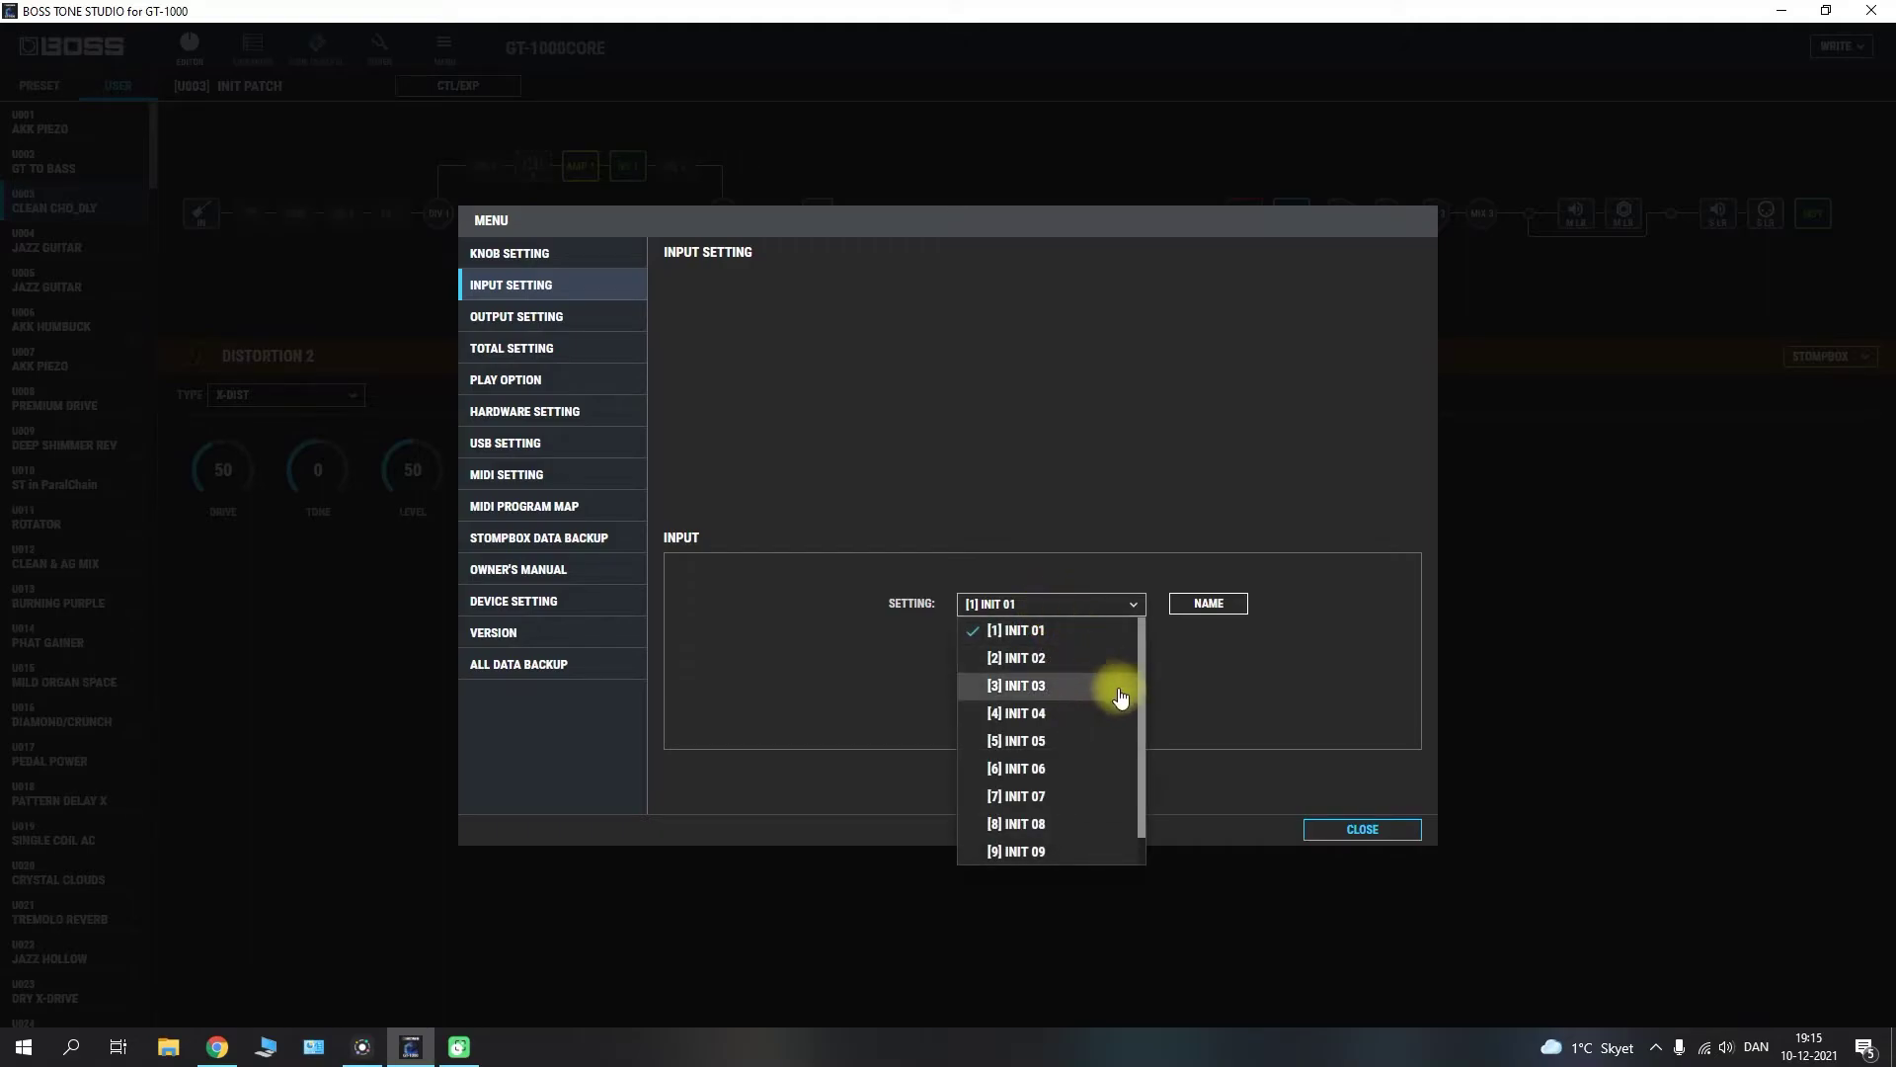
pyautogui.moveTo(1140, 662); pyautogui.dragTo(1153, 725)
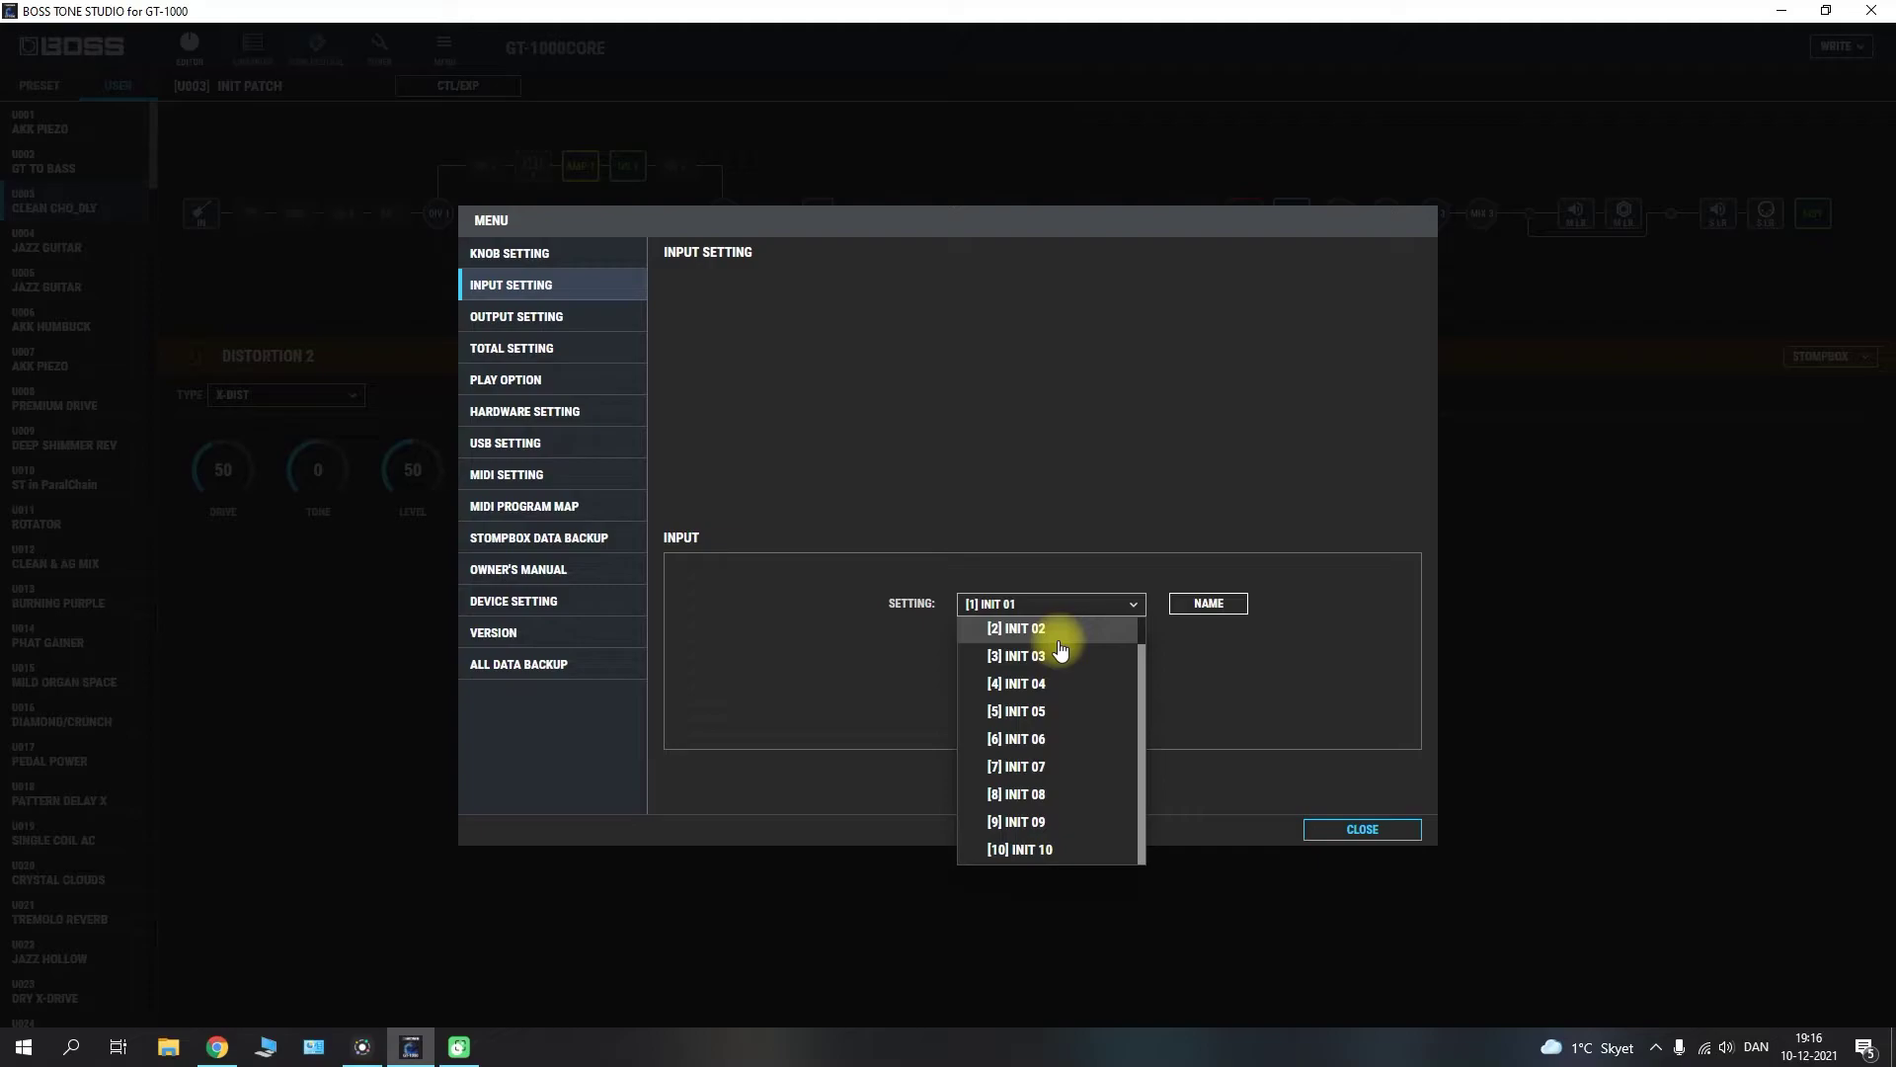
pyautogui.click(1095, 607)
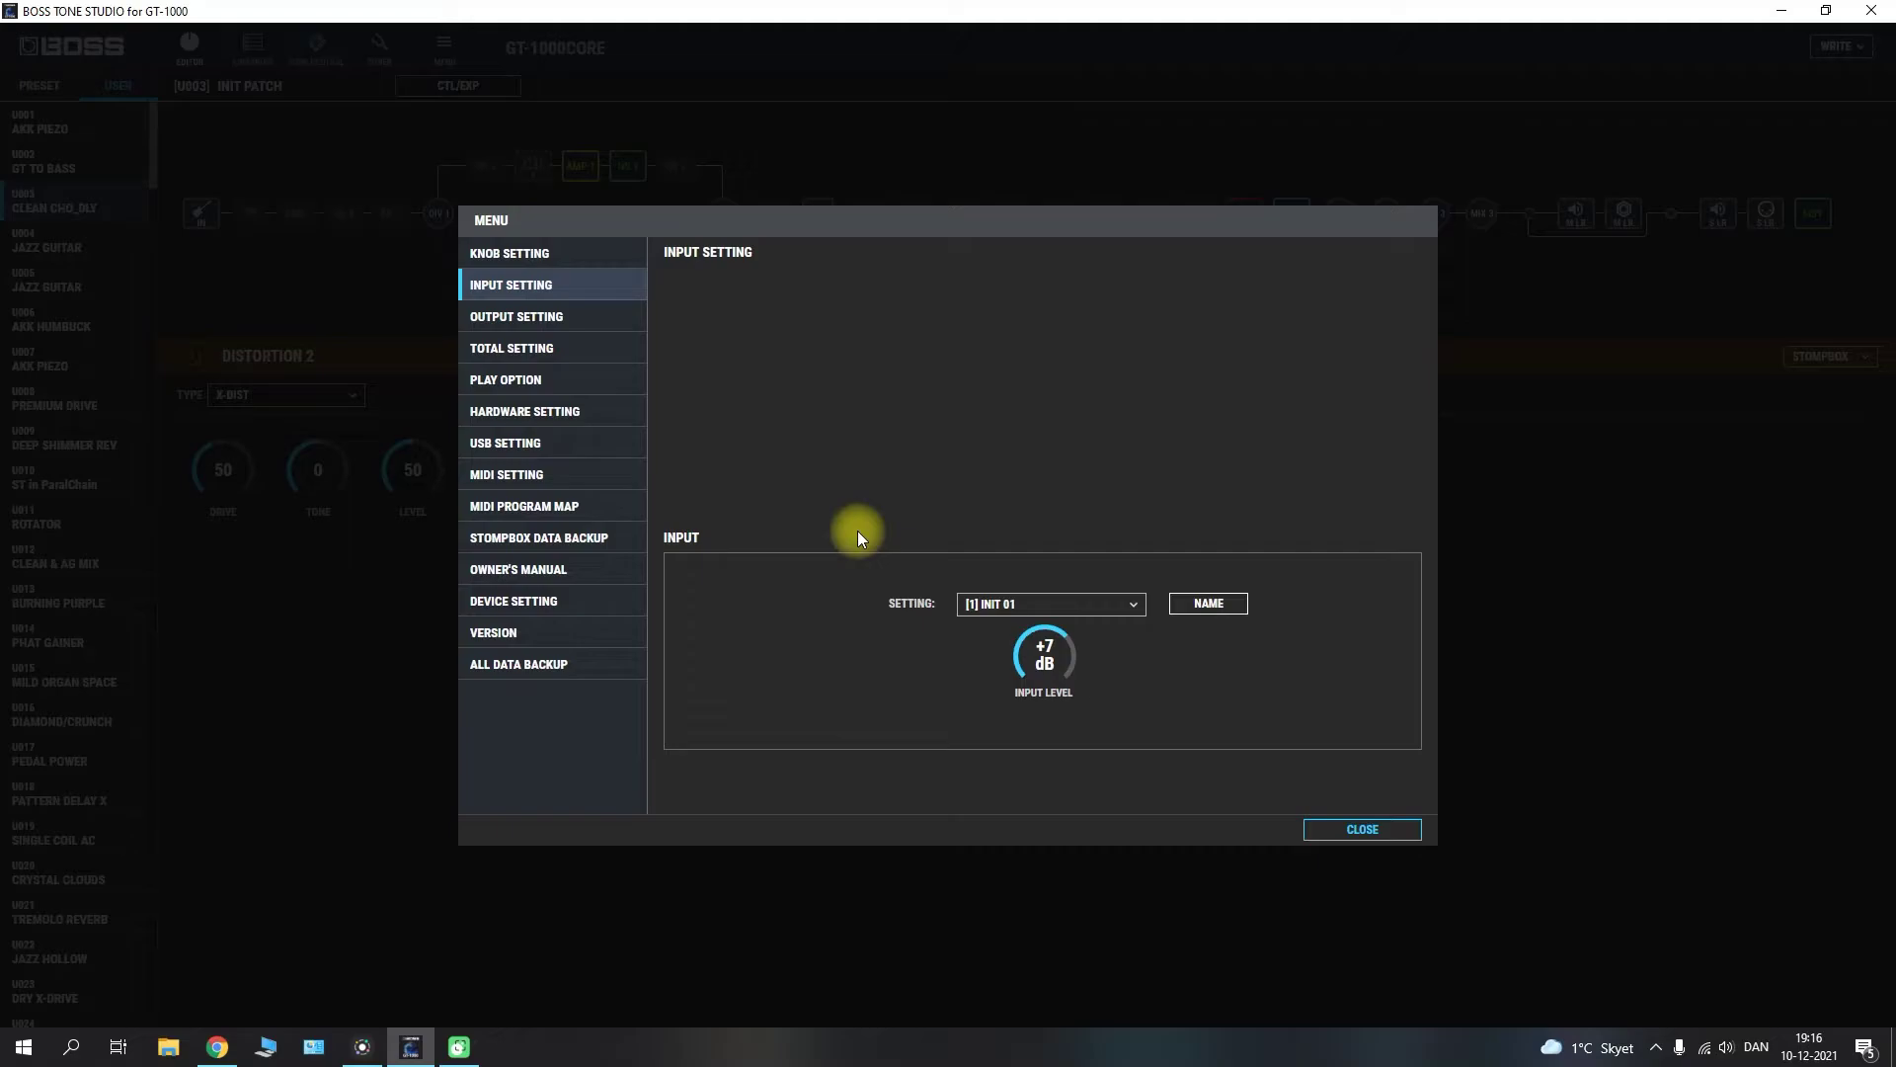
# - Go to Output Setting and confirm the main output stays on RECORDING
pyautogui.click(502, 316)
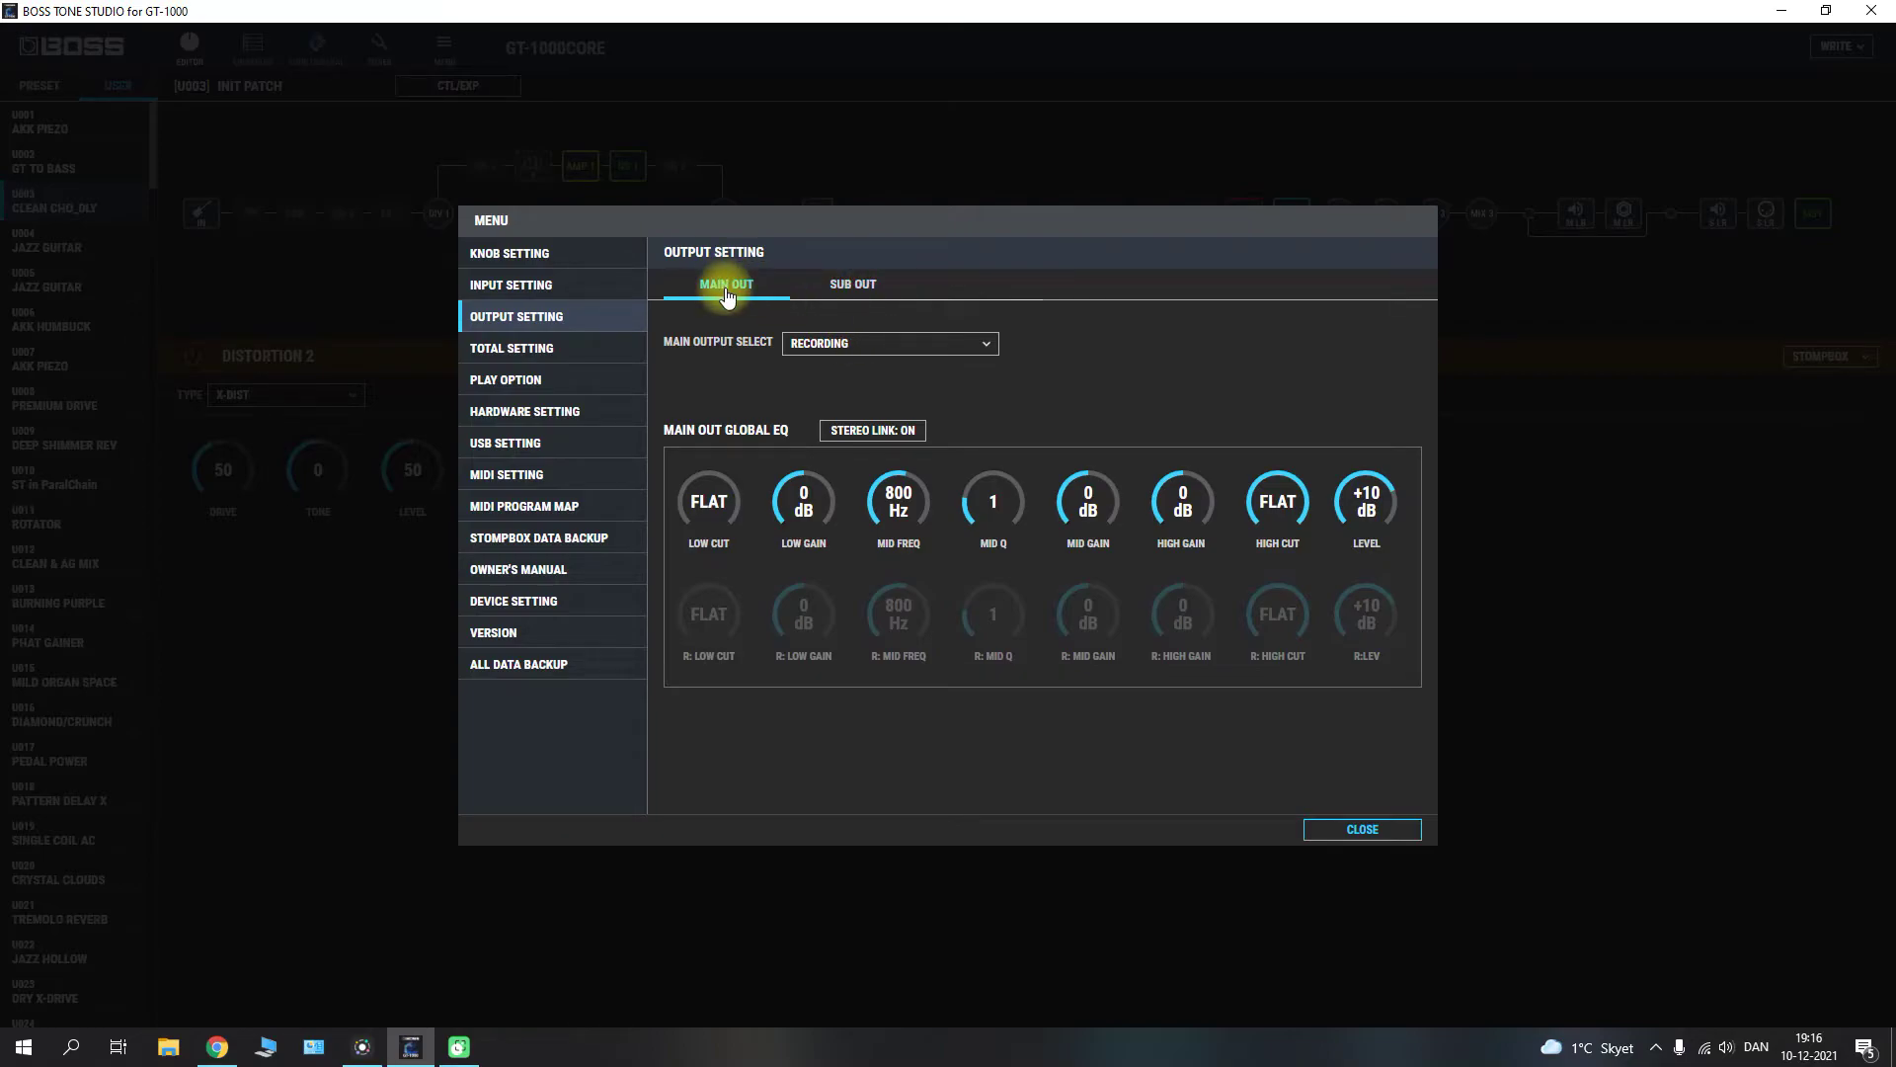
pyautogui.click(822, 343)
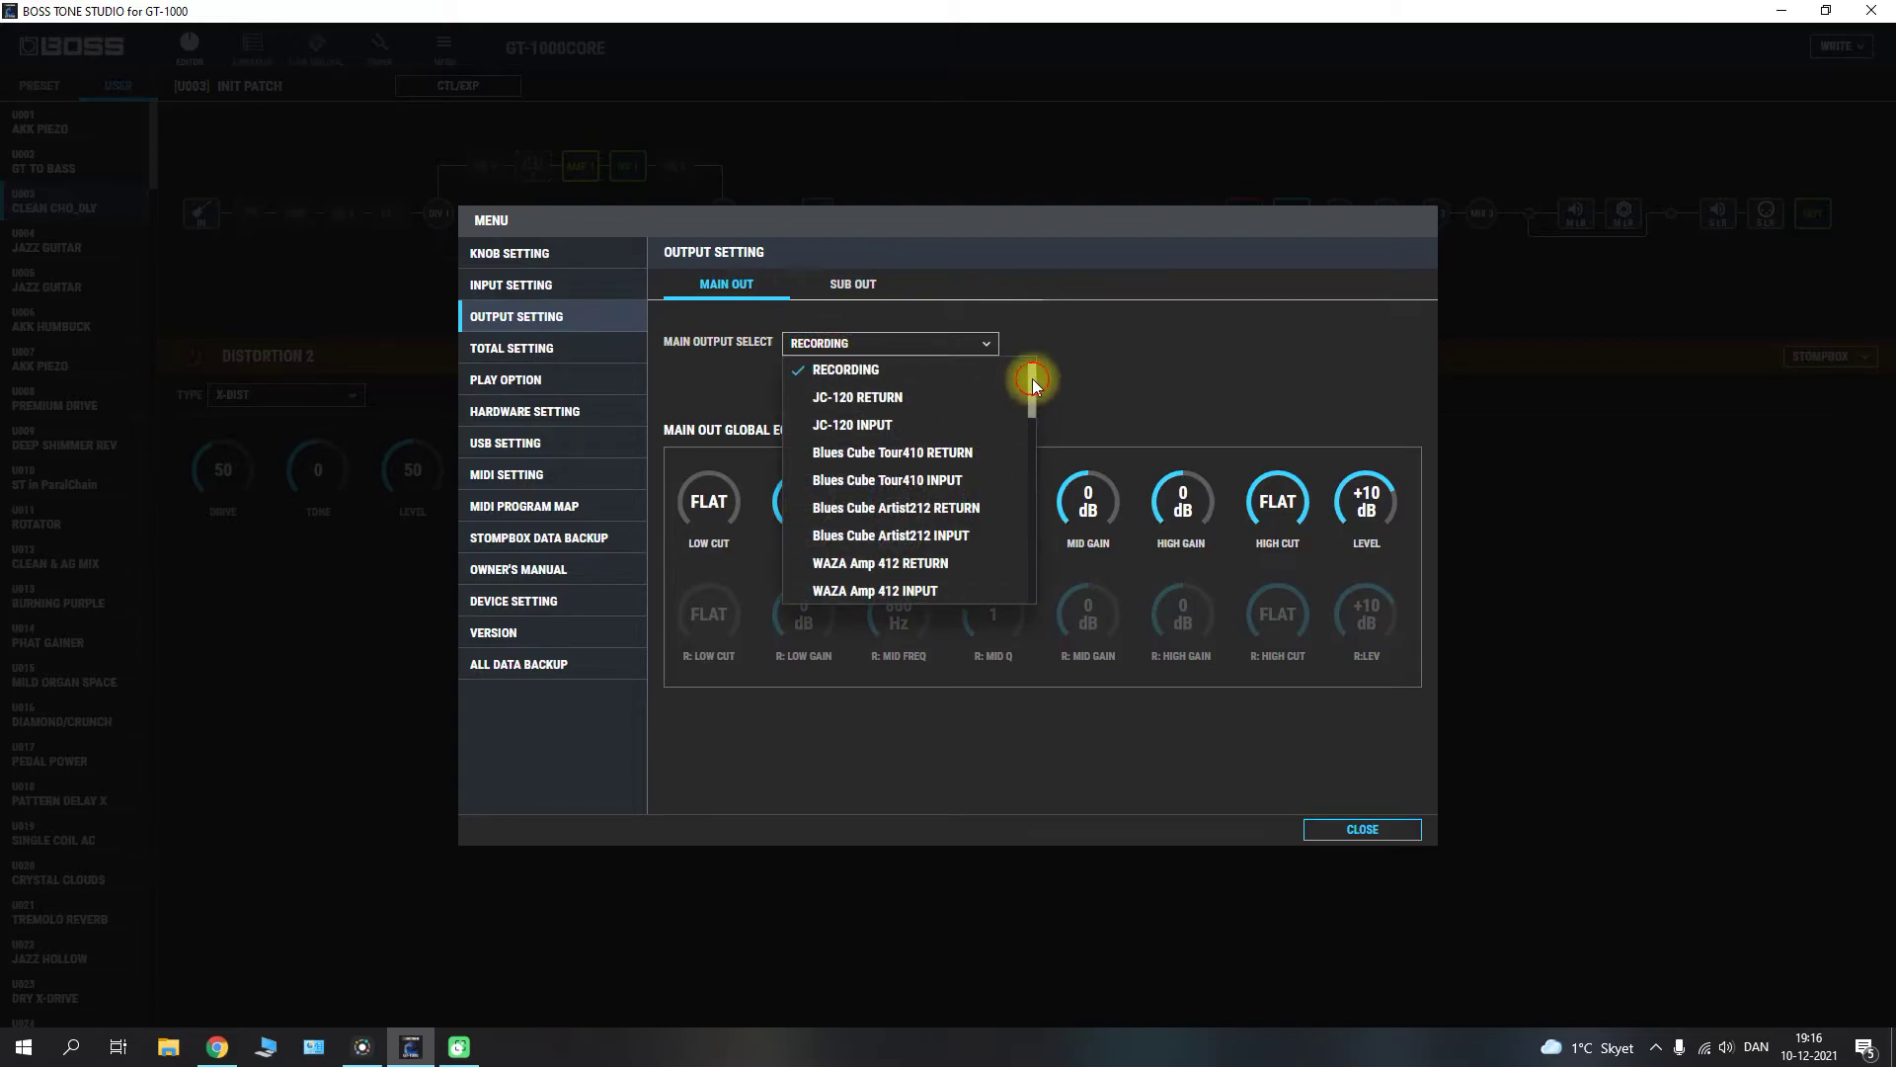
pyautogui.moveTo(1033, 377)
pyautogui.mouseDown()
pyautogui.moveTo(1029, 521)
pyautogui.moveTo(1015, 365)
pyautogui.mouseUp()
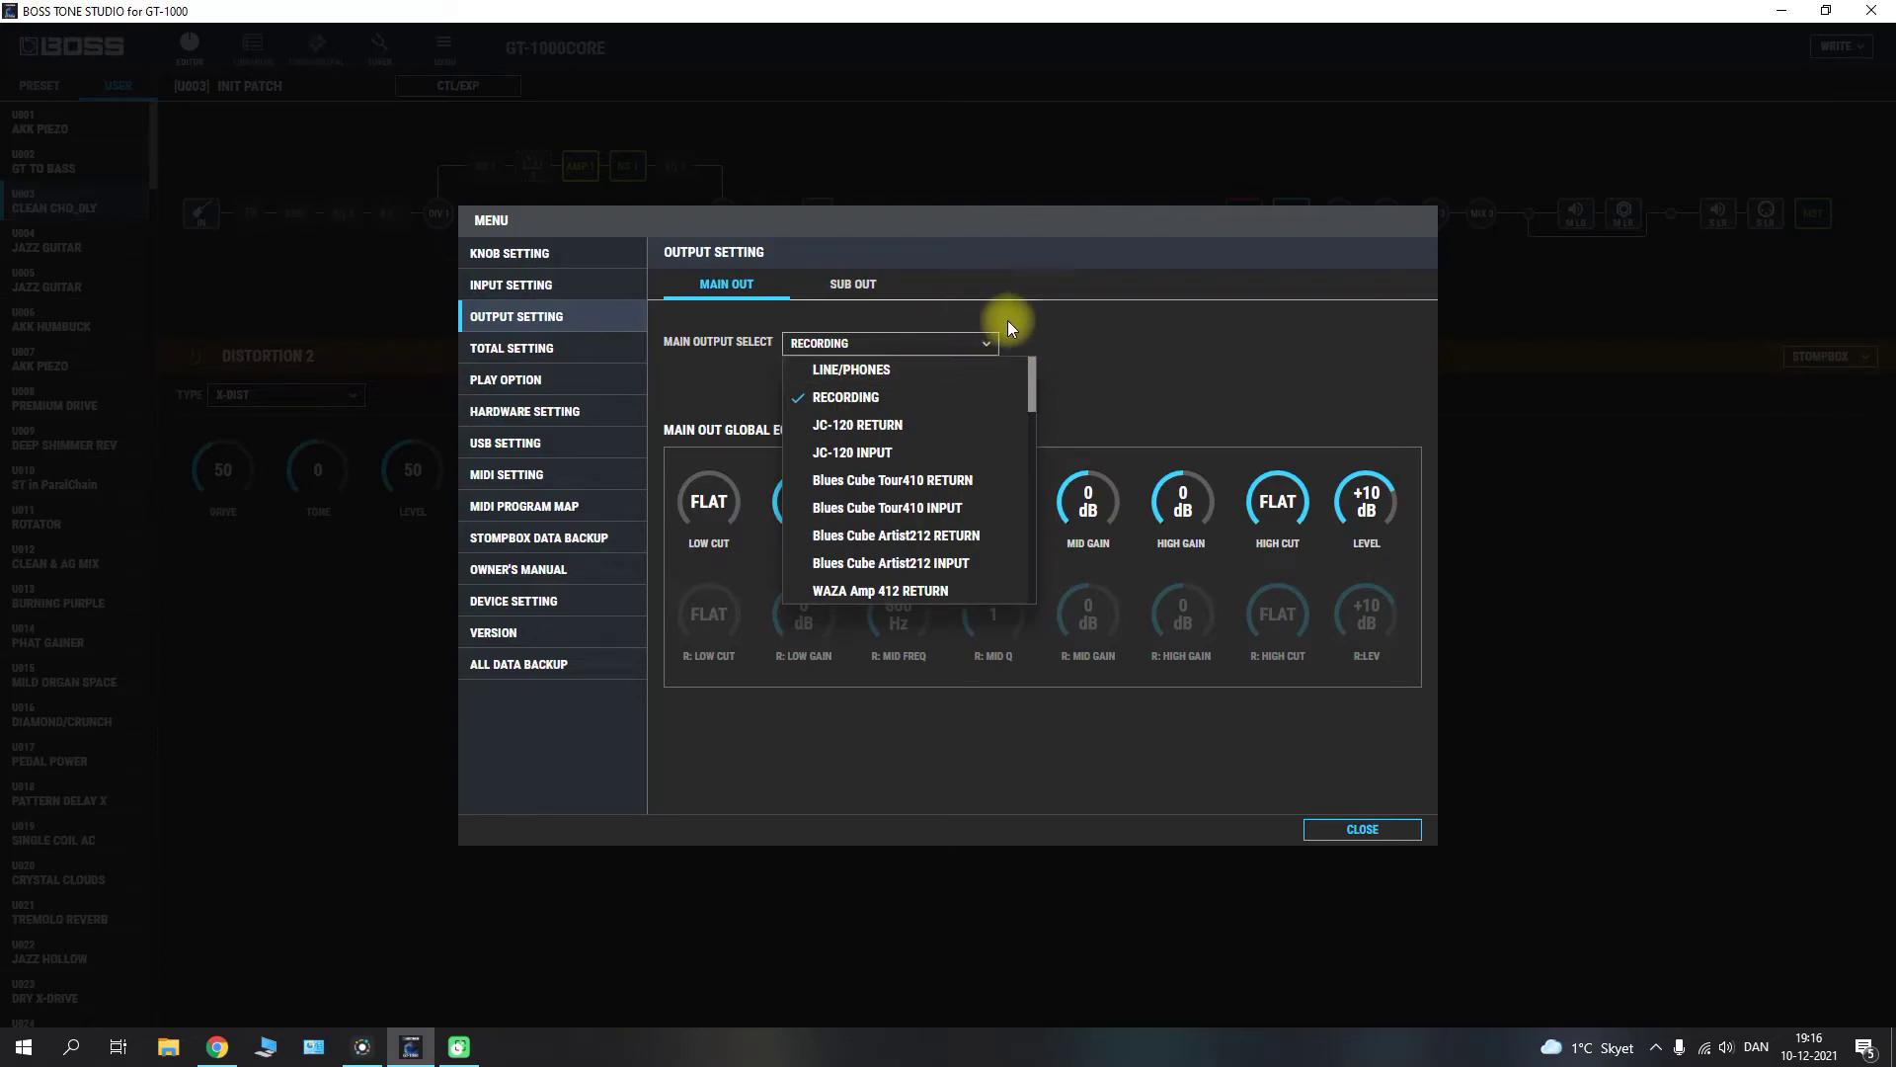
pyautogui.click(901, 346)
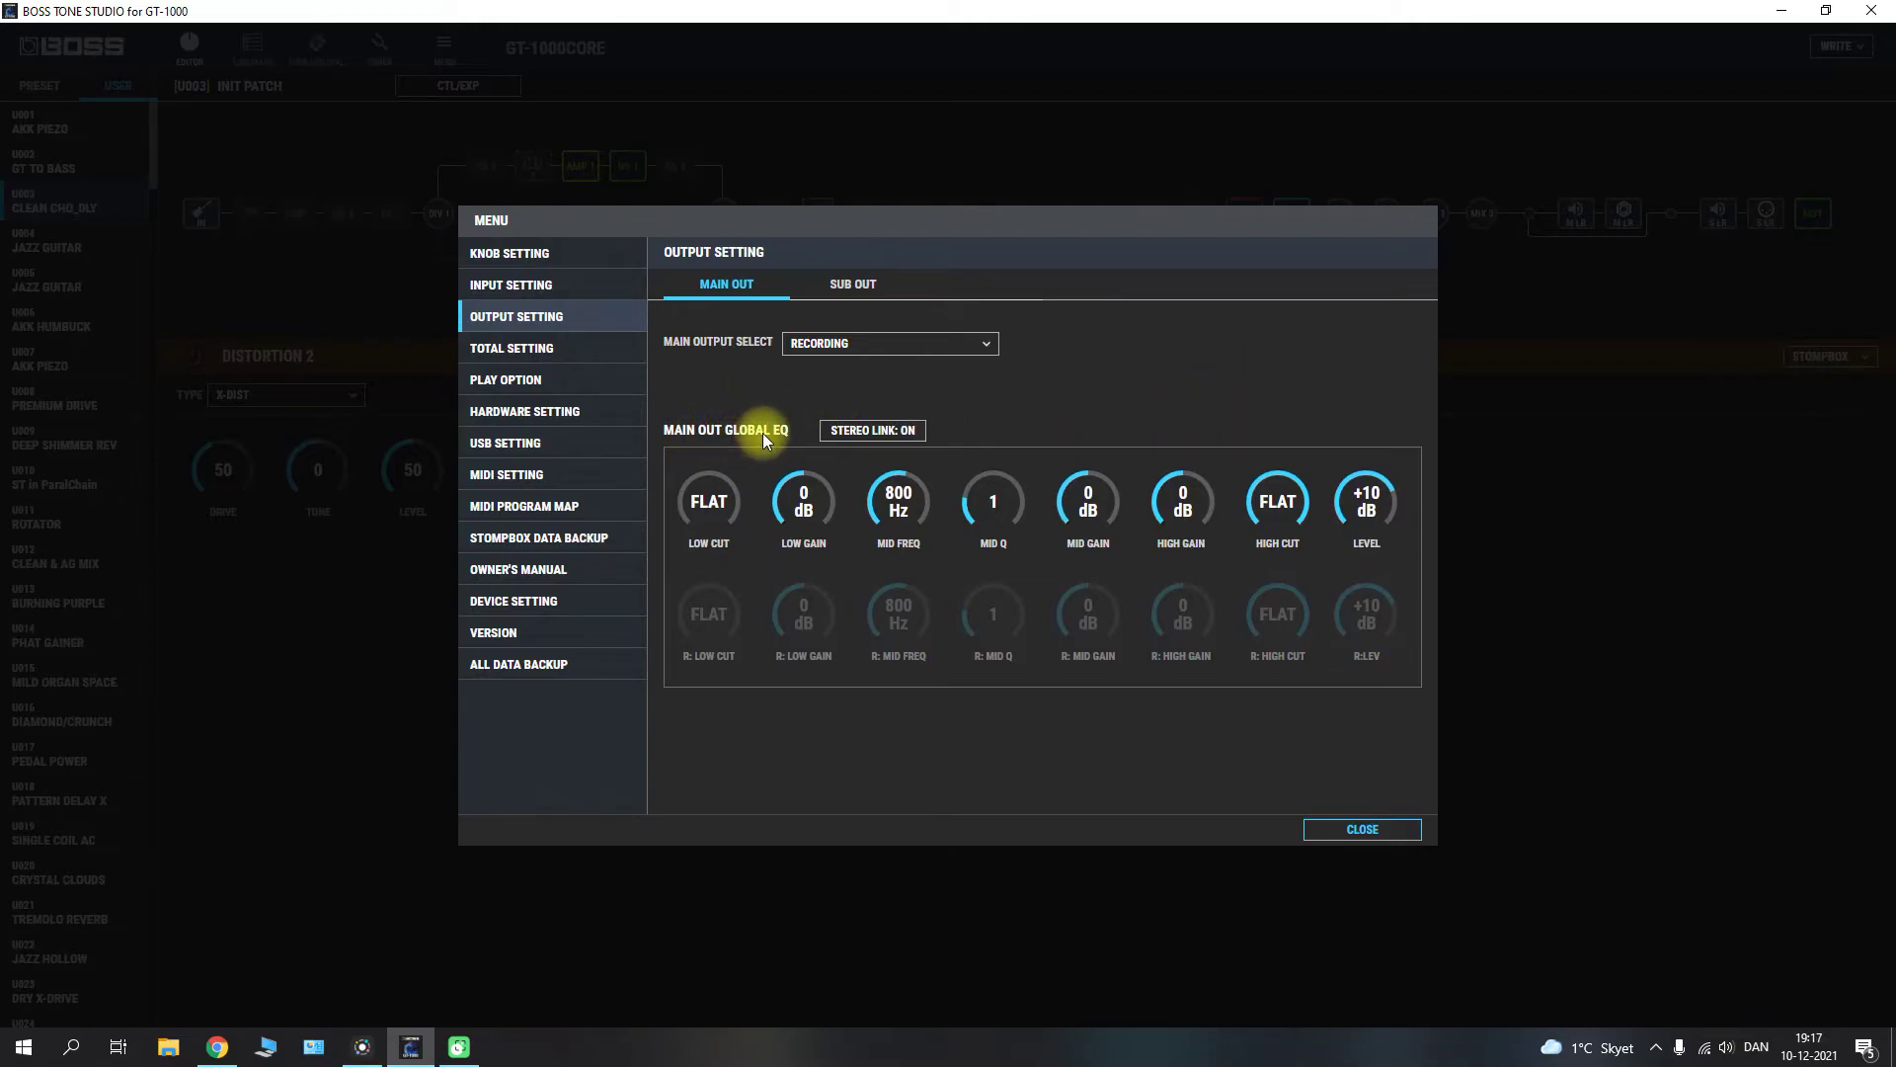
# - Check the global EQ stereo link choices, leaving stereo link ON
pyautogui.click(877, 432)
pyautogui.click(994, 406)
pyautogui.click(869, 430)
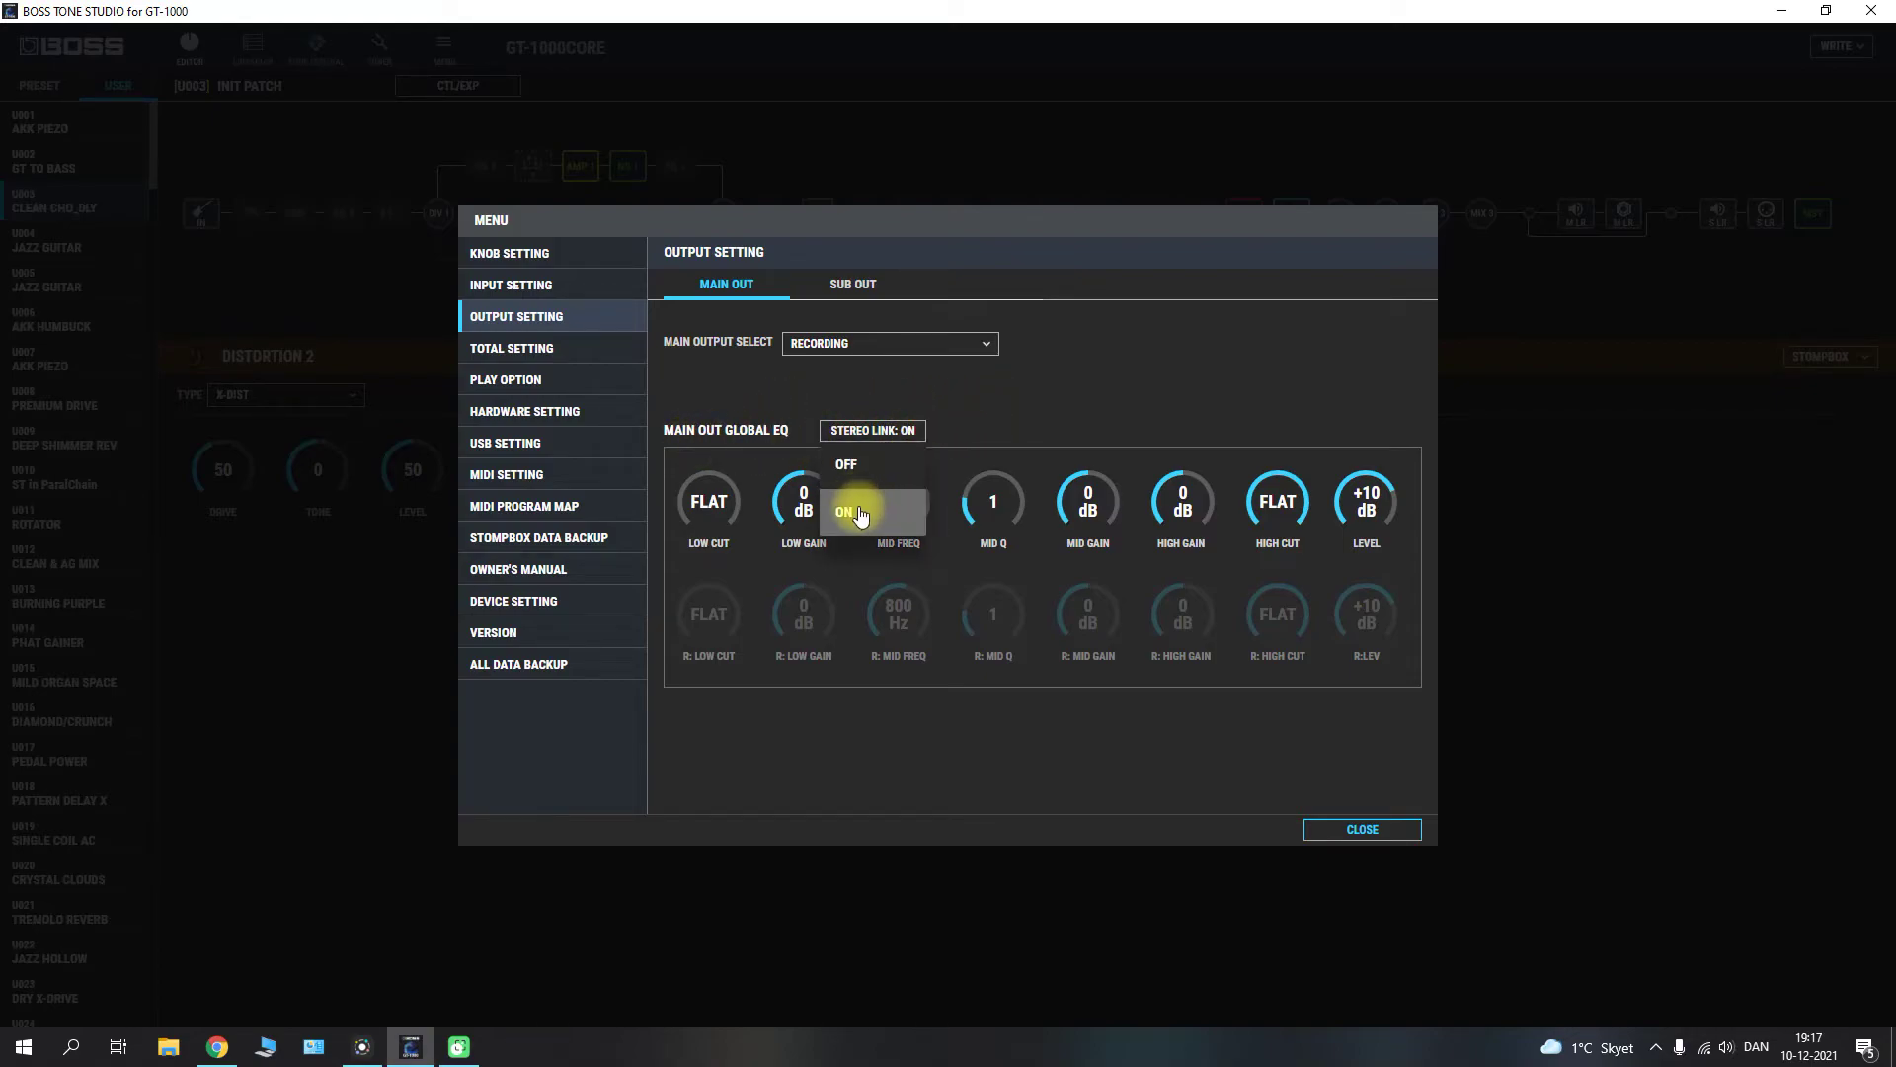
pyautogui.click(971, 418)
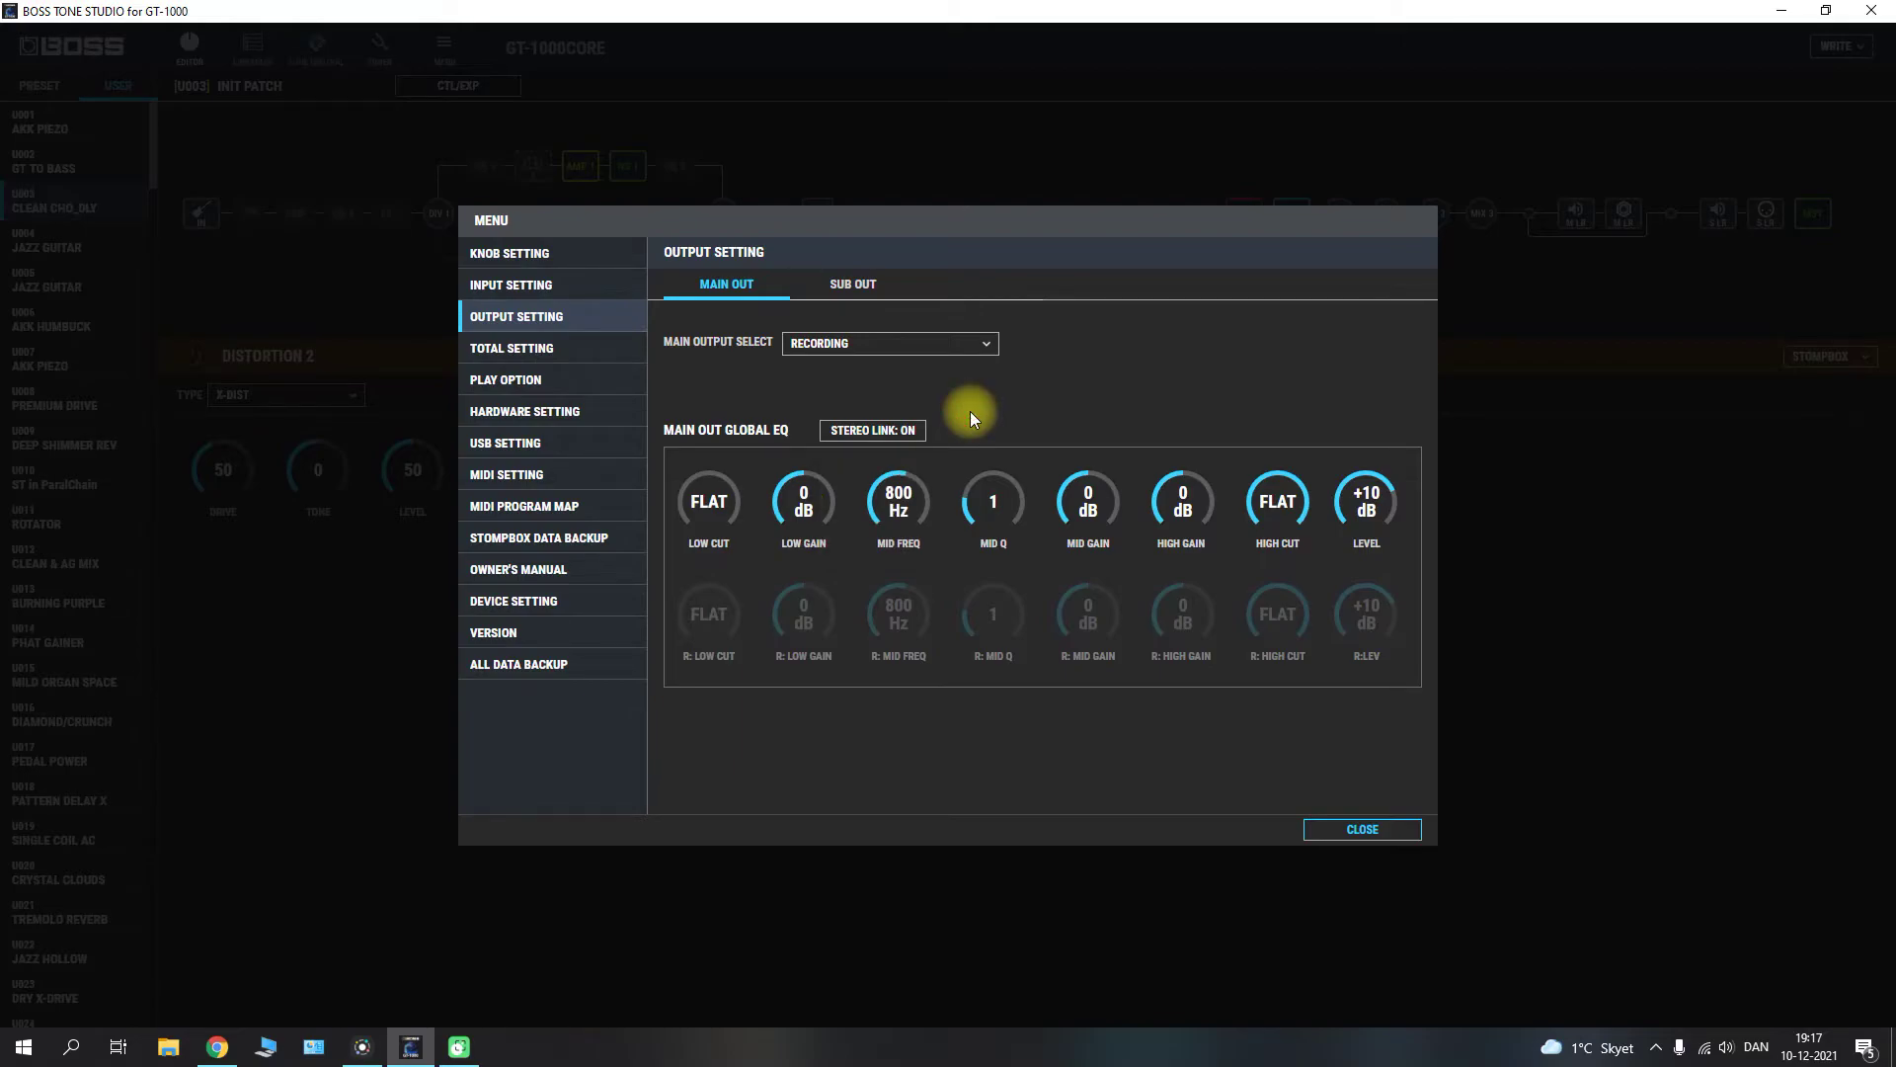
pyautogui.click(873, 430)
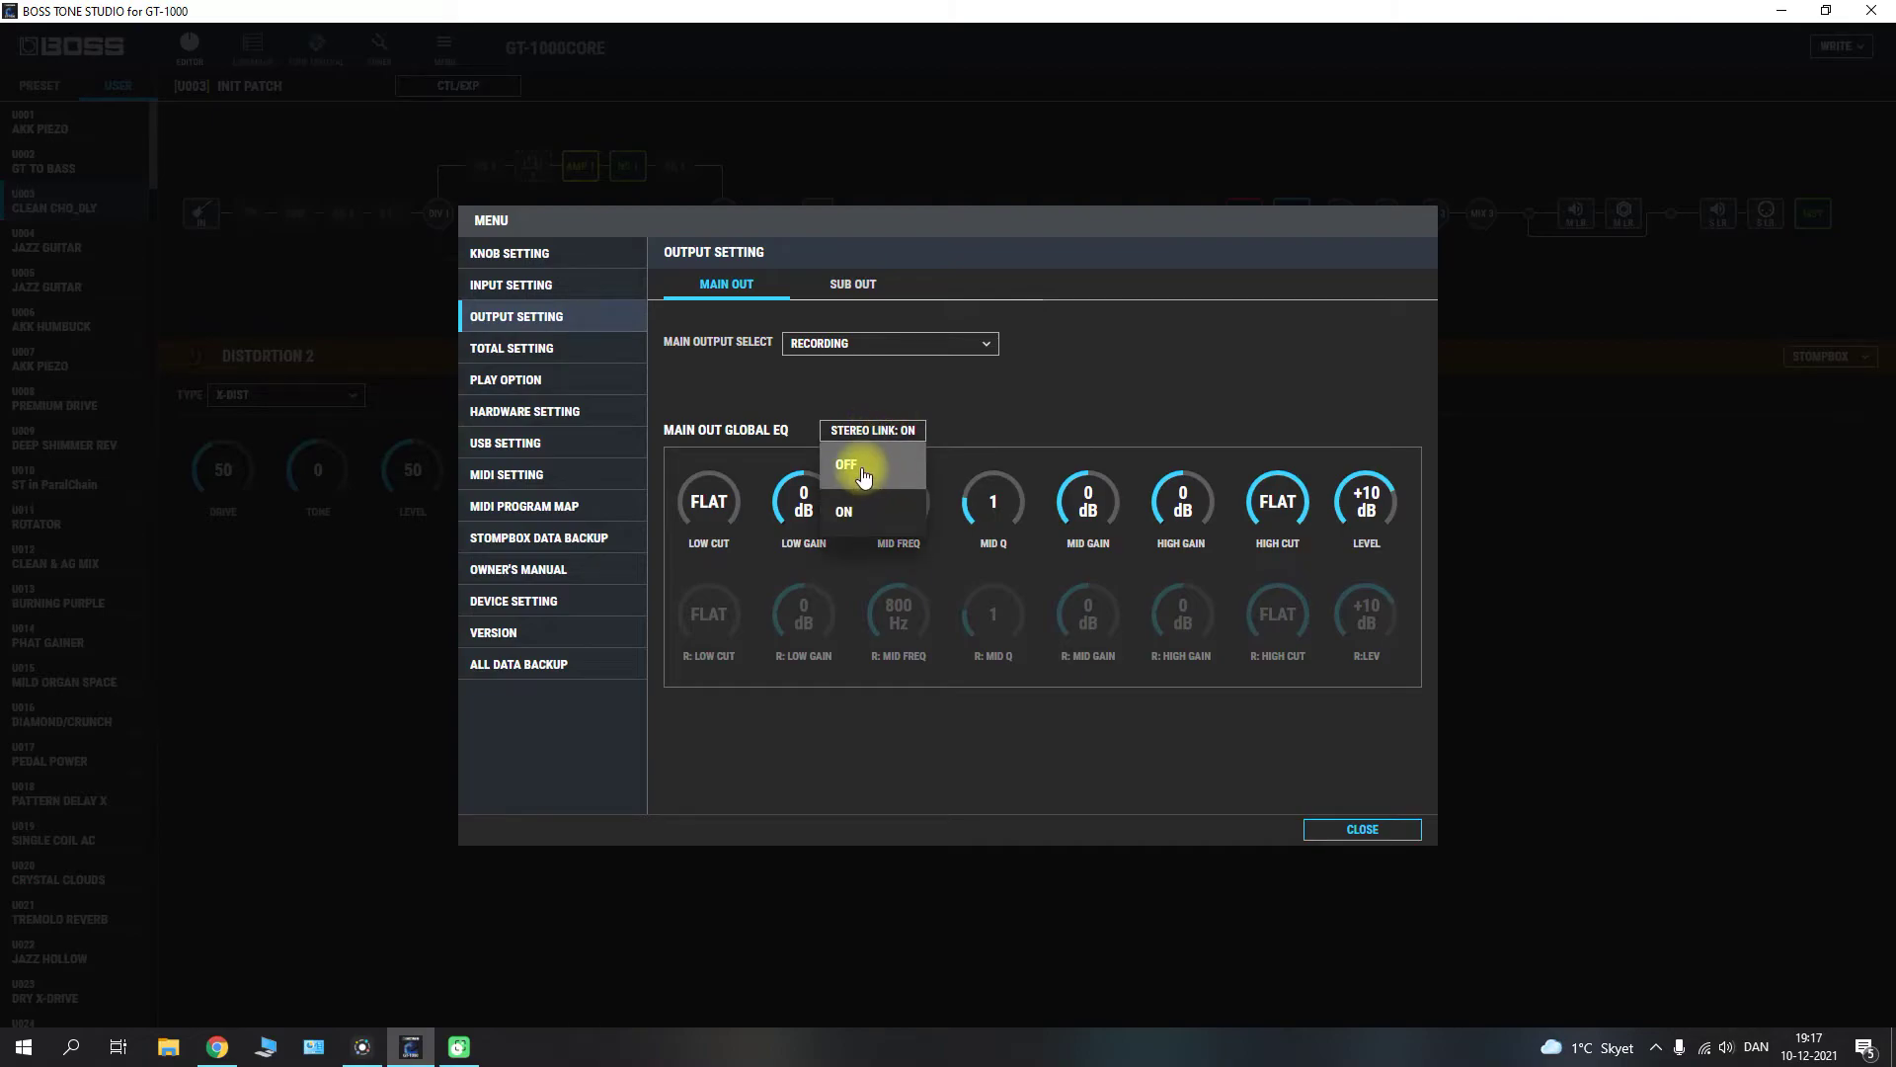
pyautogui.click(985, 416)
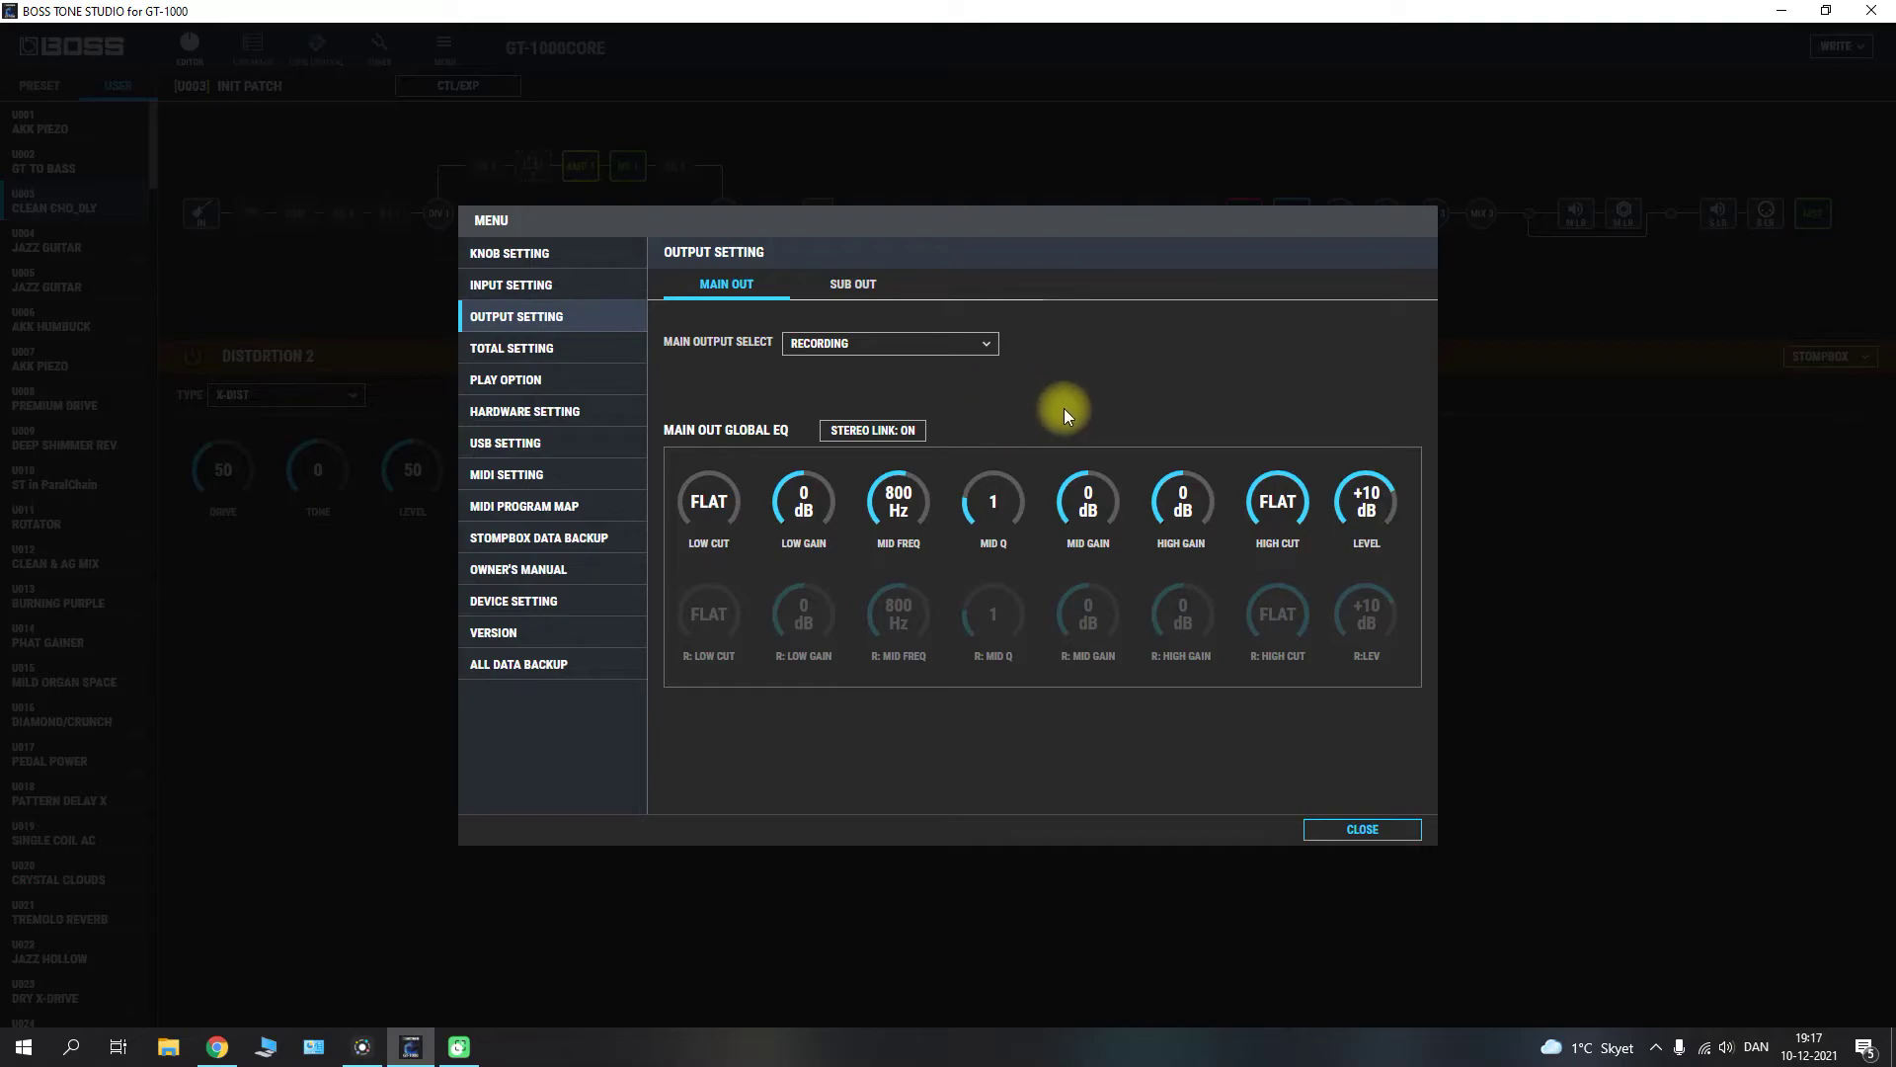
# - Switch from Output Setting to the Total Setting page
pyautogui.click(504, 362)
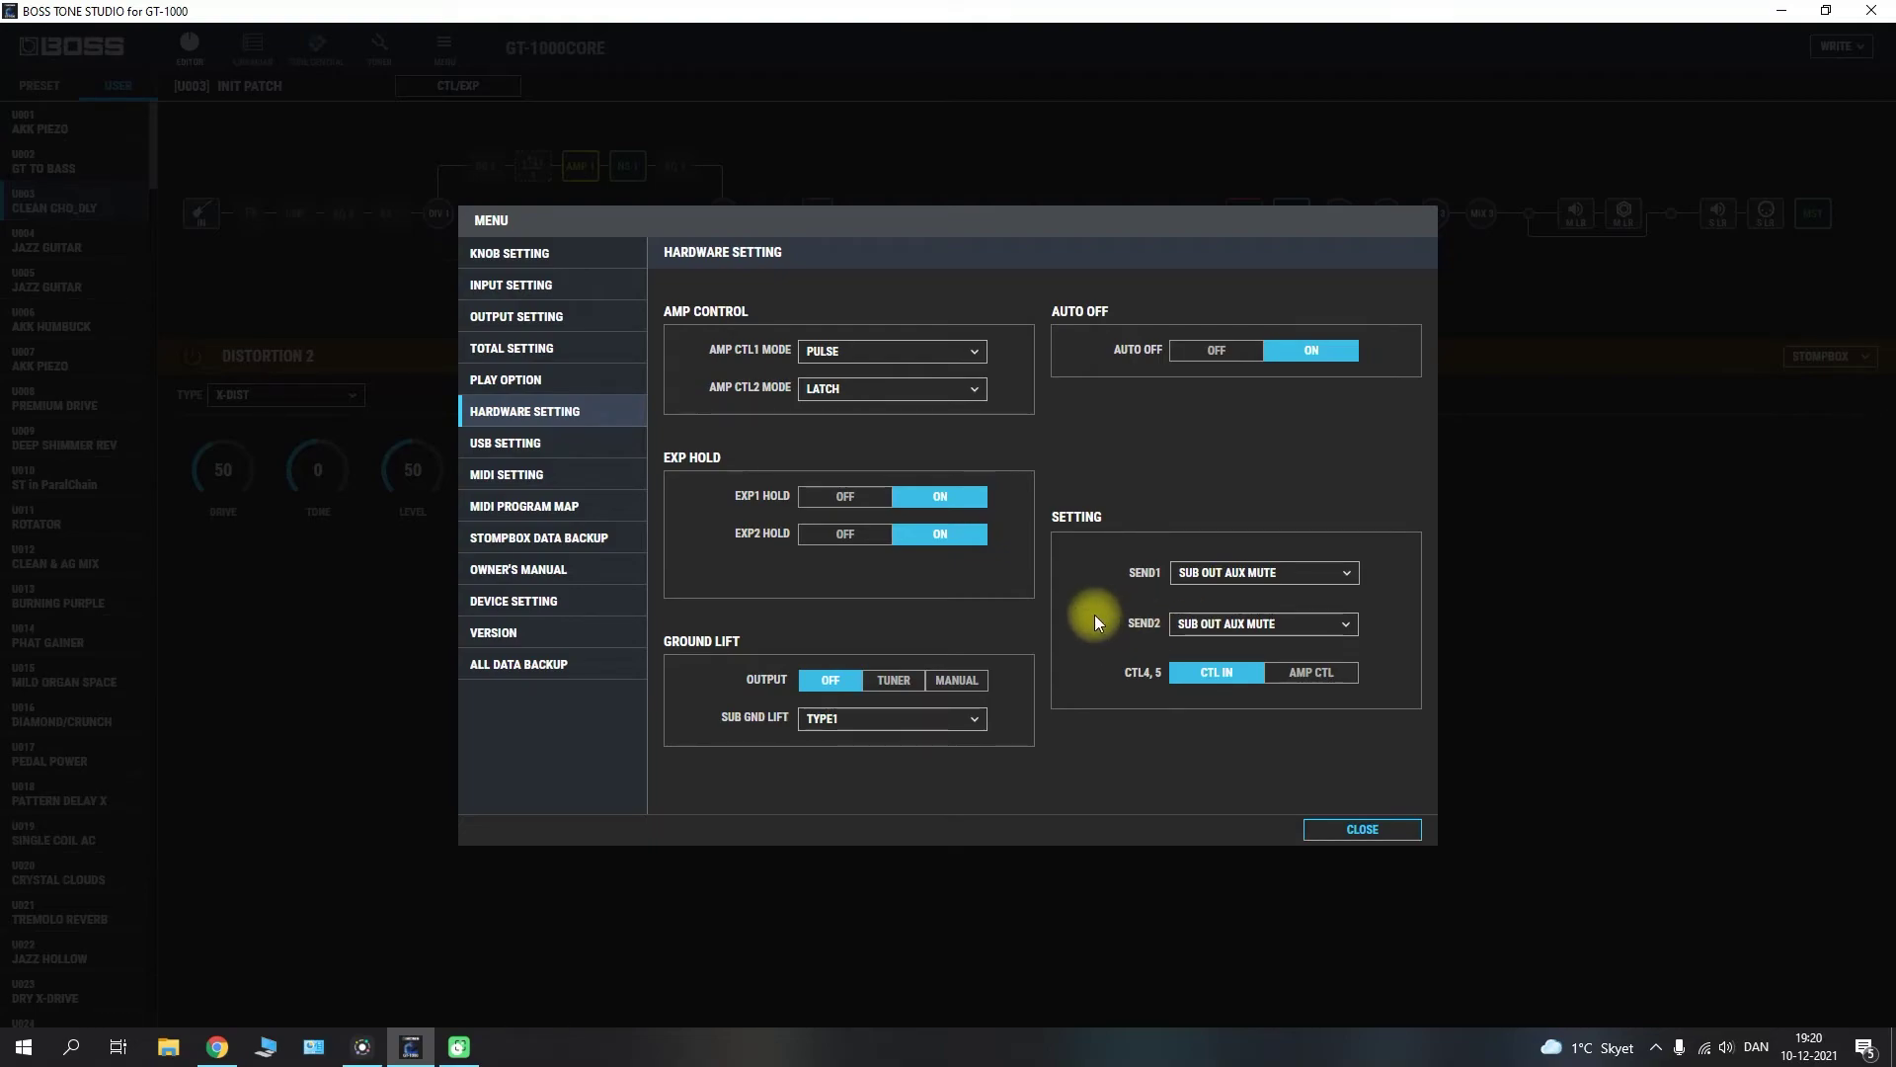
# - Show the USB Setting page with dry, sub EFX and sub mix levels
pyautogui.click(497, 449)
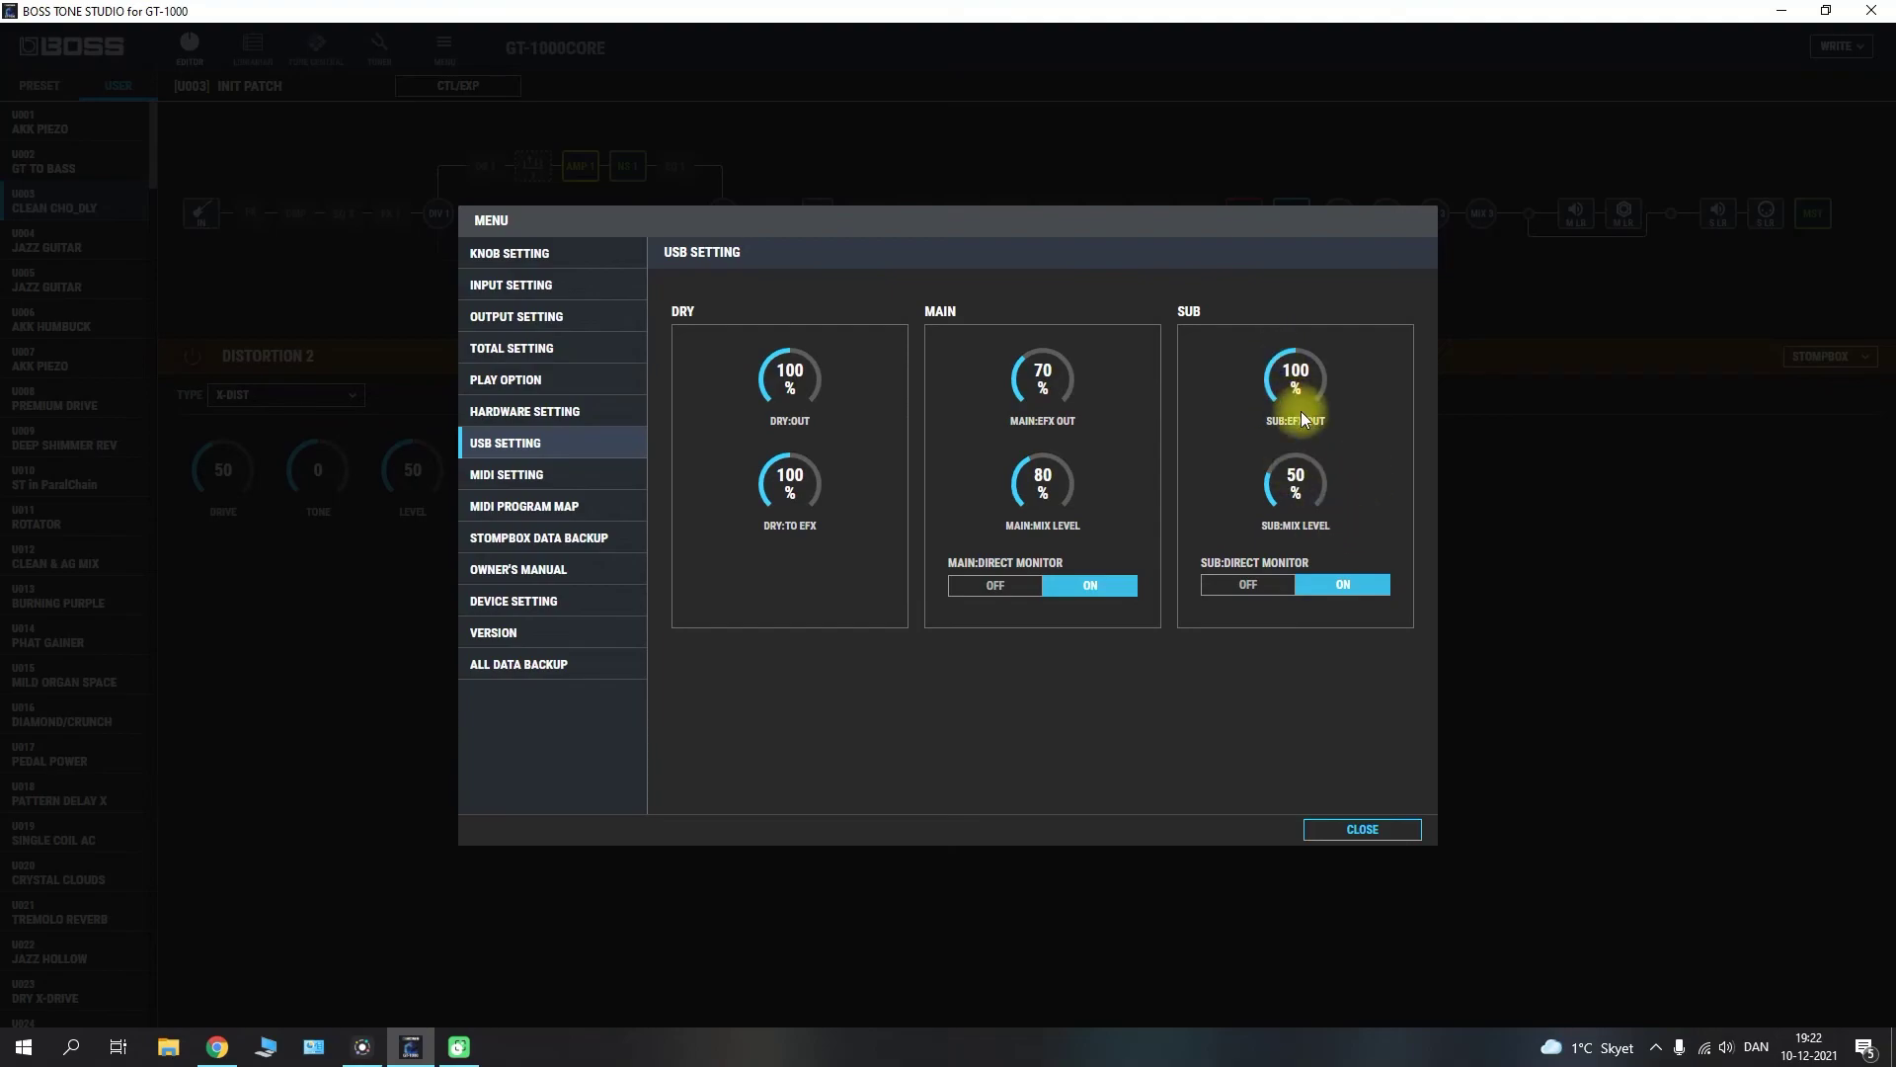
# - Browse MIDI Setting pages 1 and 2, then display the MIDI Program Map
pyautogui.click(538, 474)
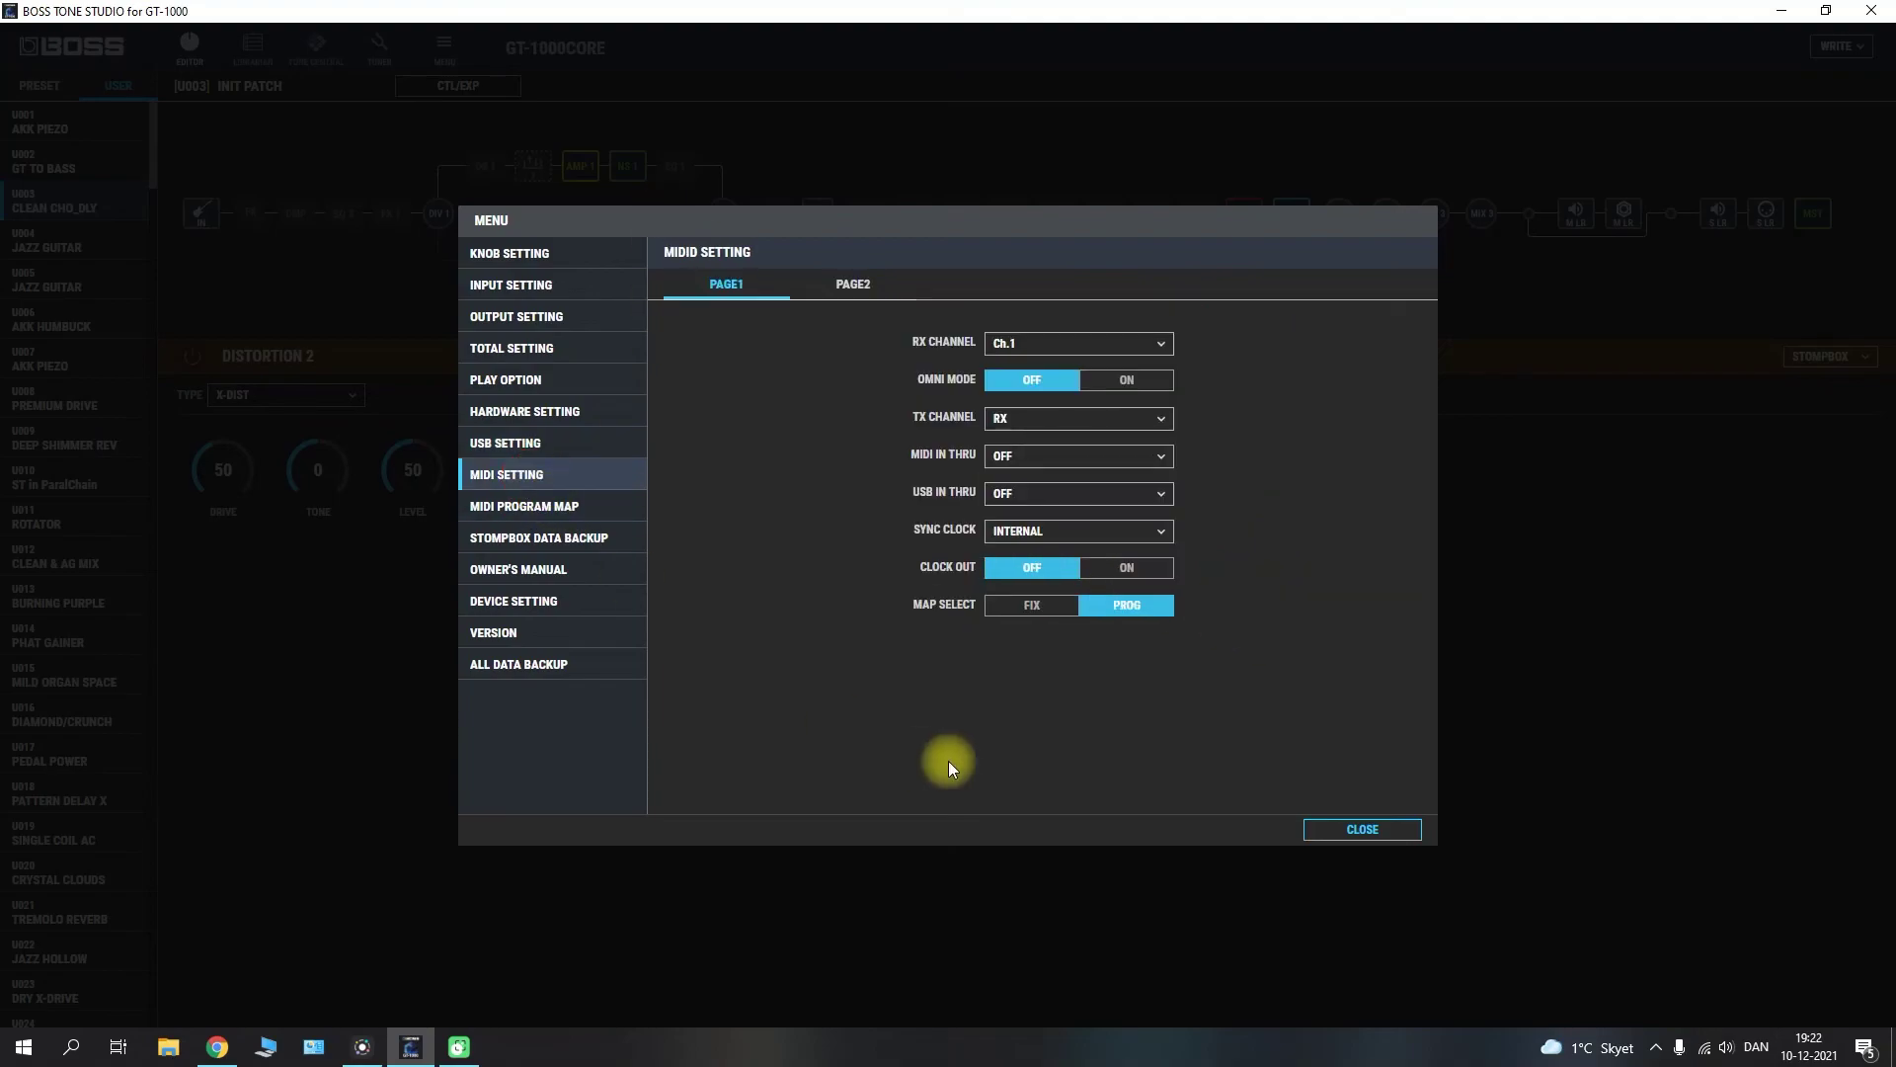
pyautogui.click(852, 285)
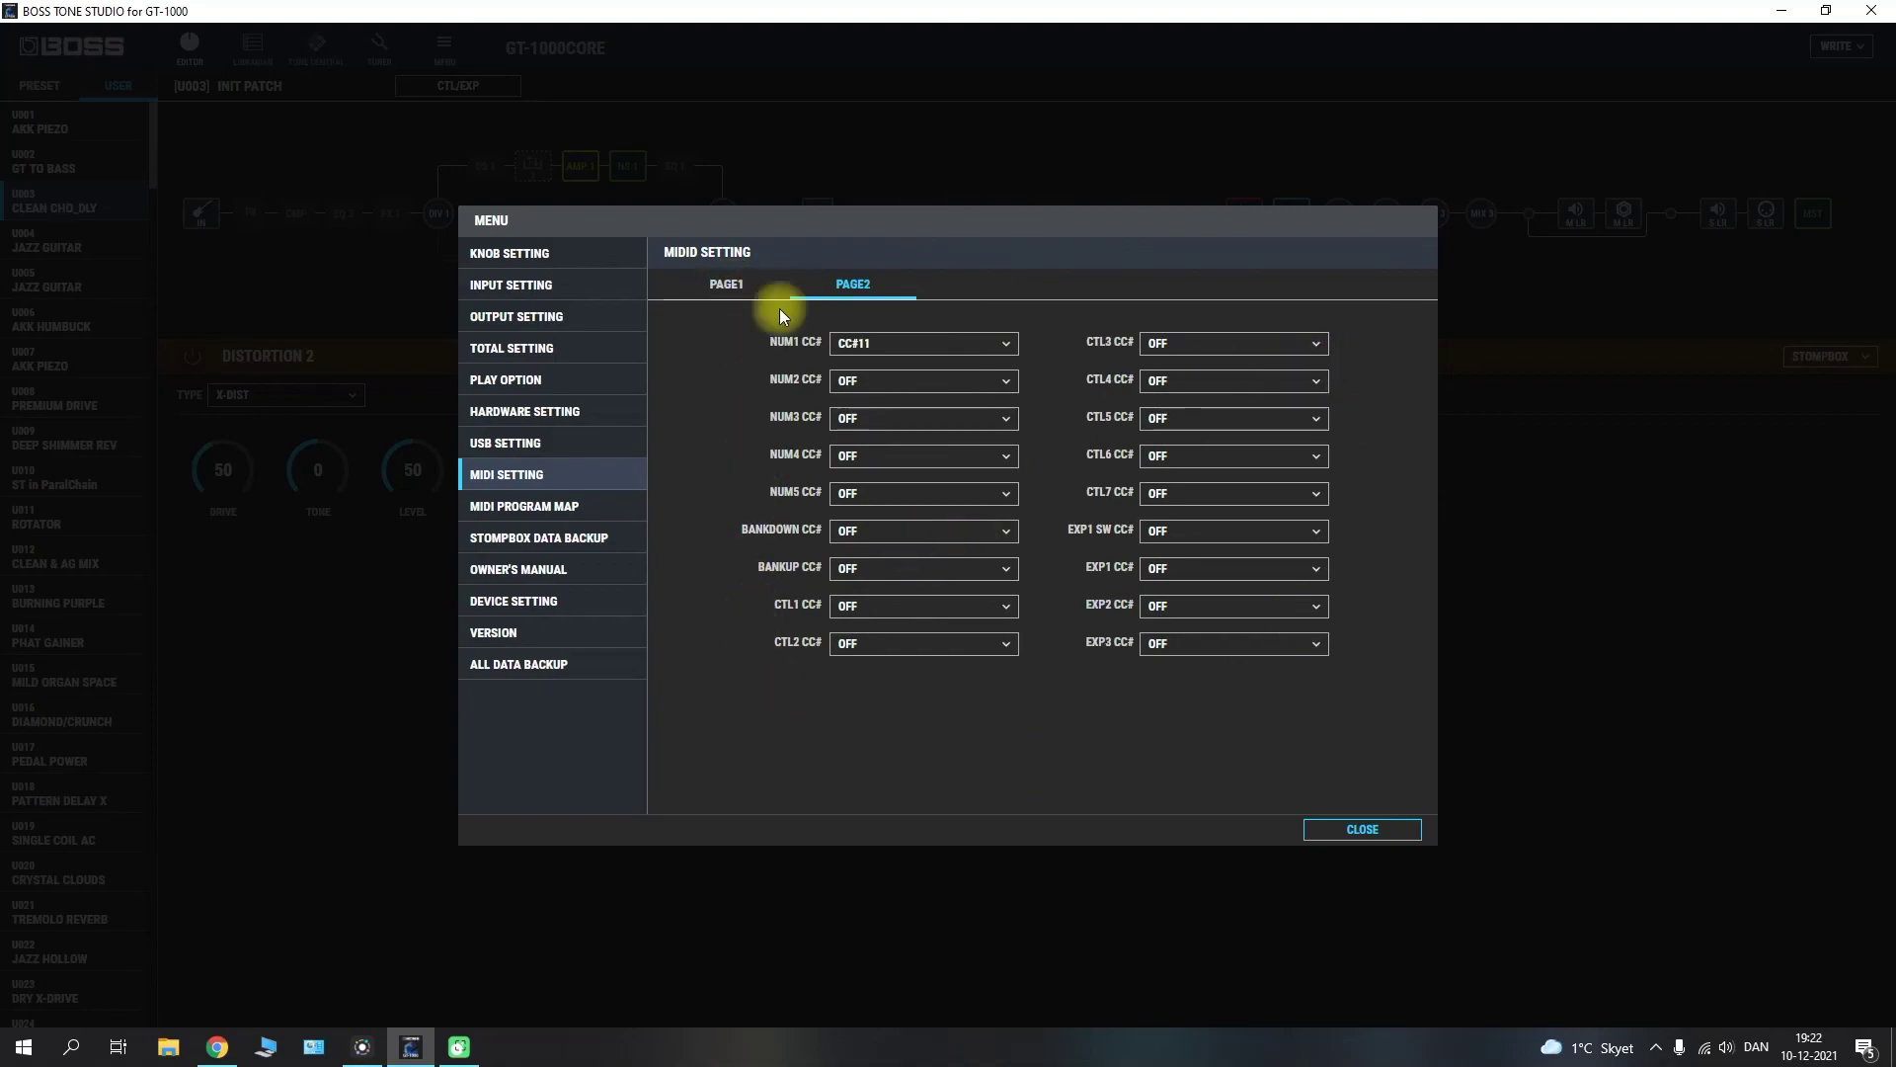
pyautogui.click(743, 284)
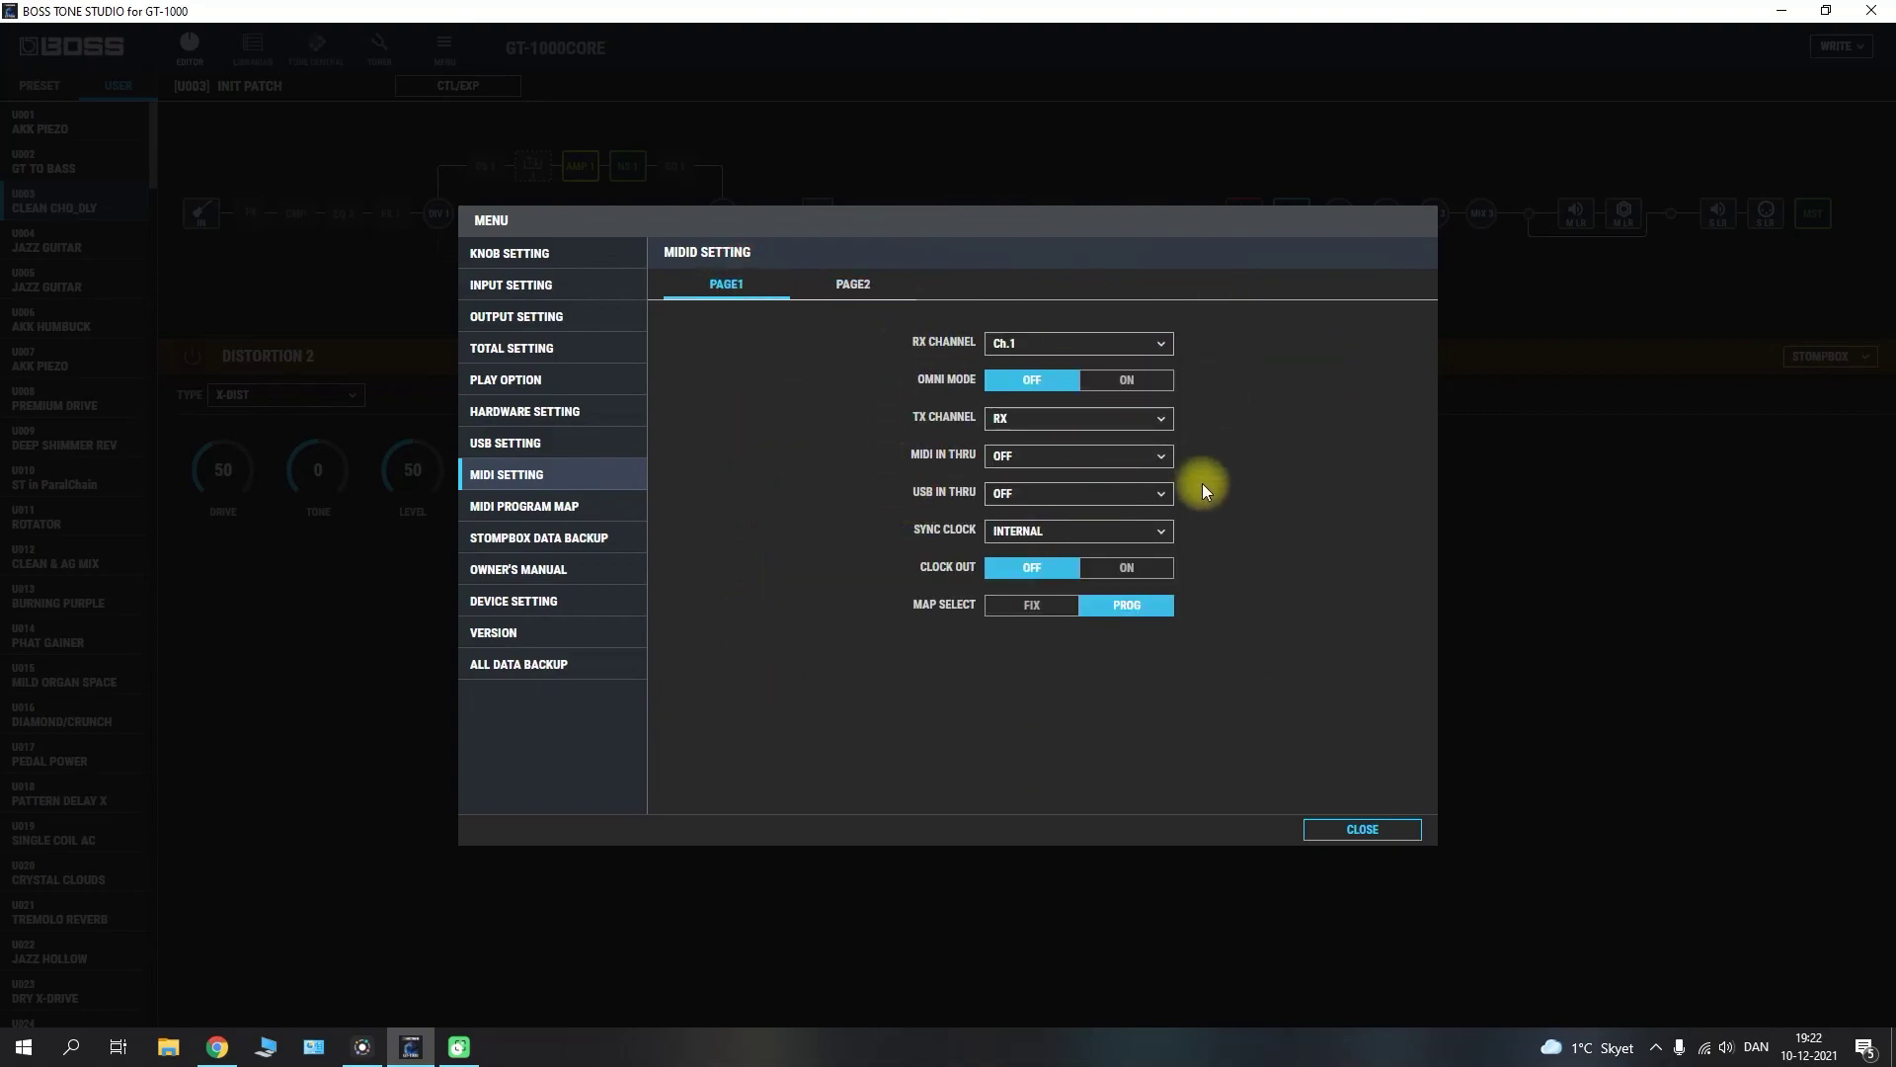
pyautogui.click(497, 508)
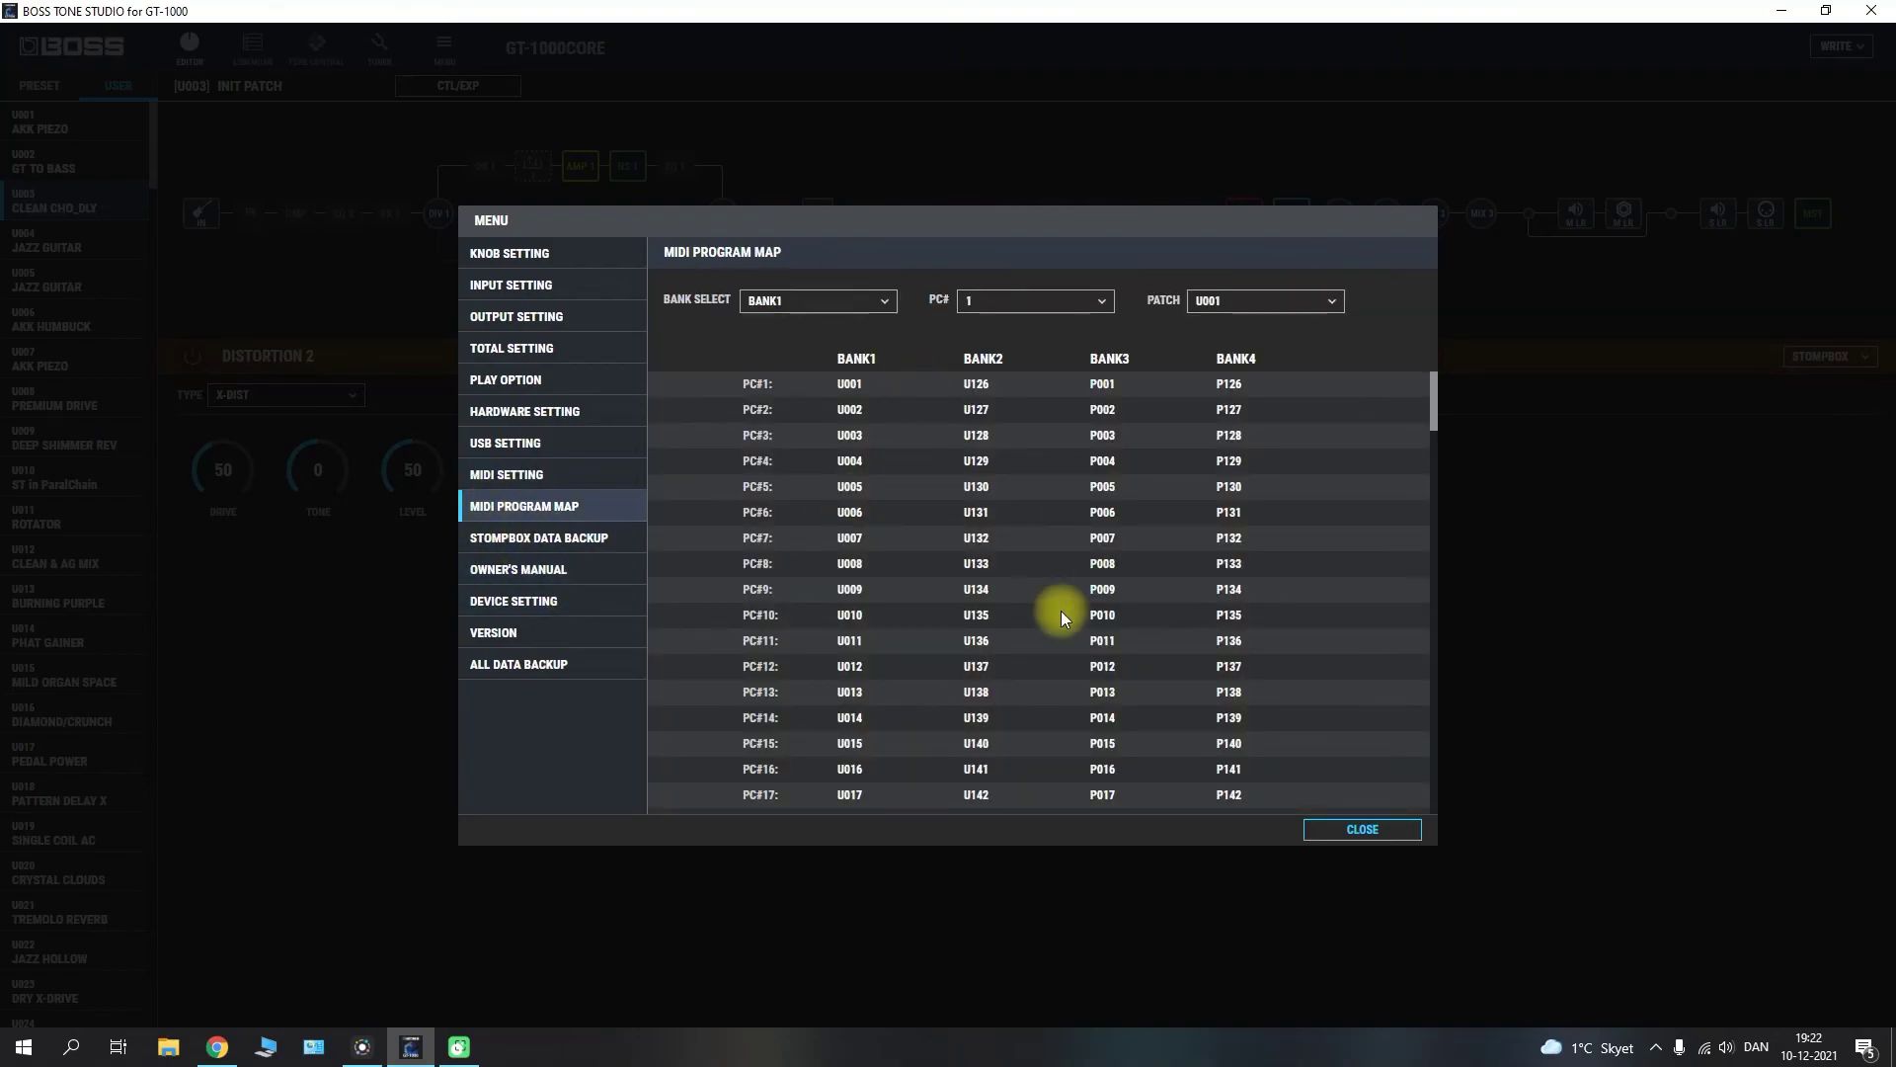
# - Visit Stompbox Data Backup, Owner's Manual and Device Setting (GT-1000 kept), ending on Version Ver.3.1.3
pyautogui.click(549, 543)
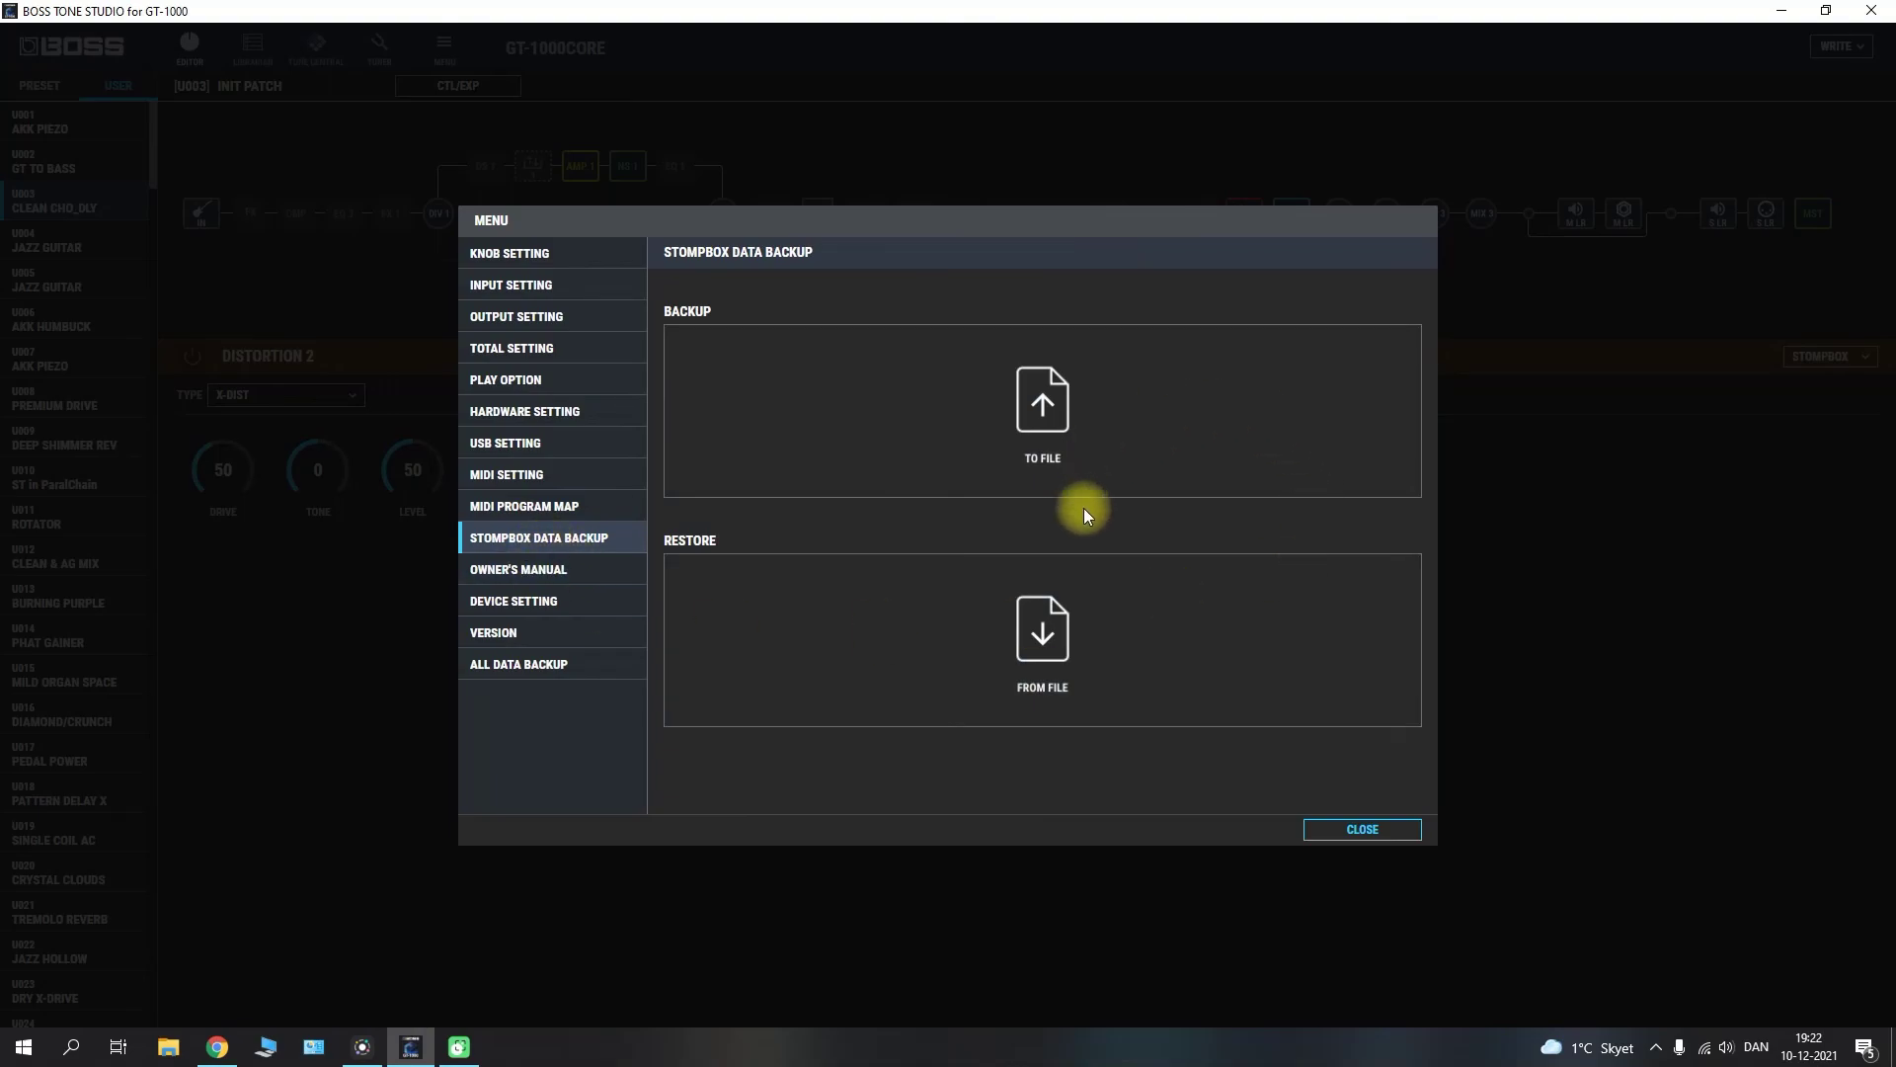
pyautogui.click(558, 569)
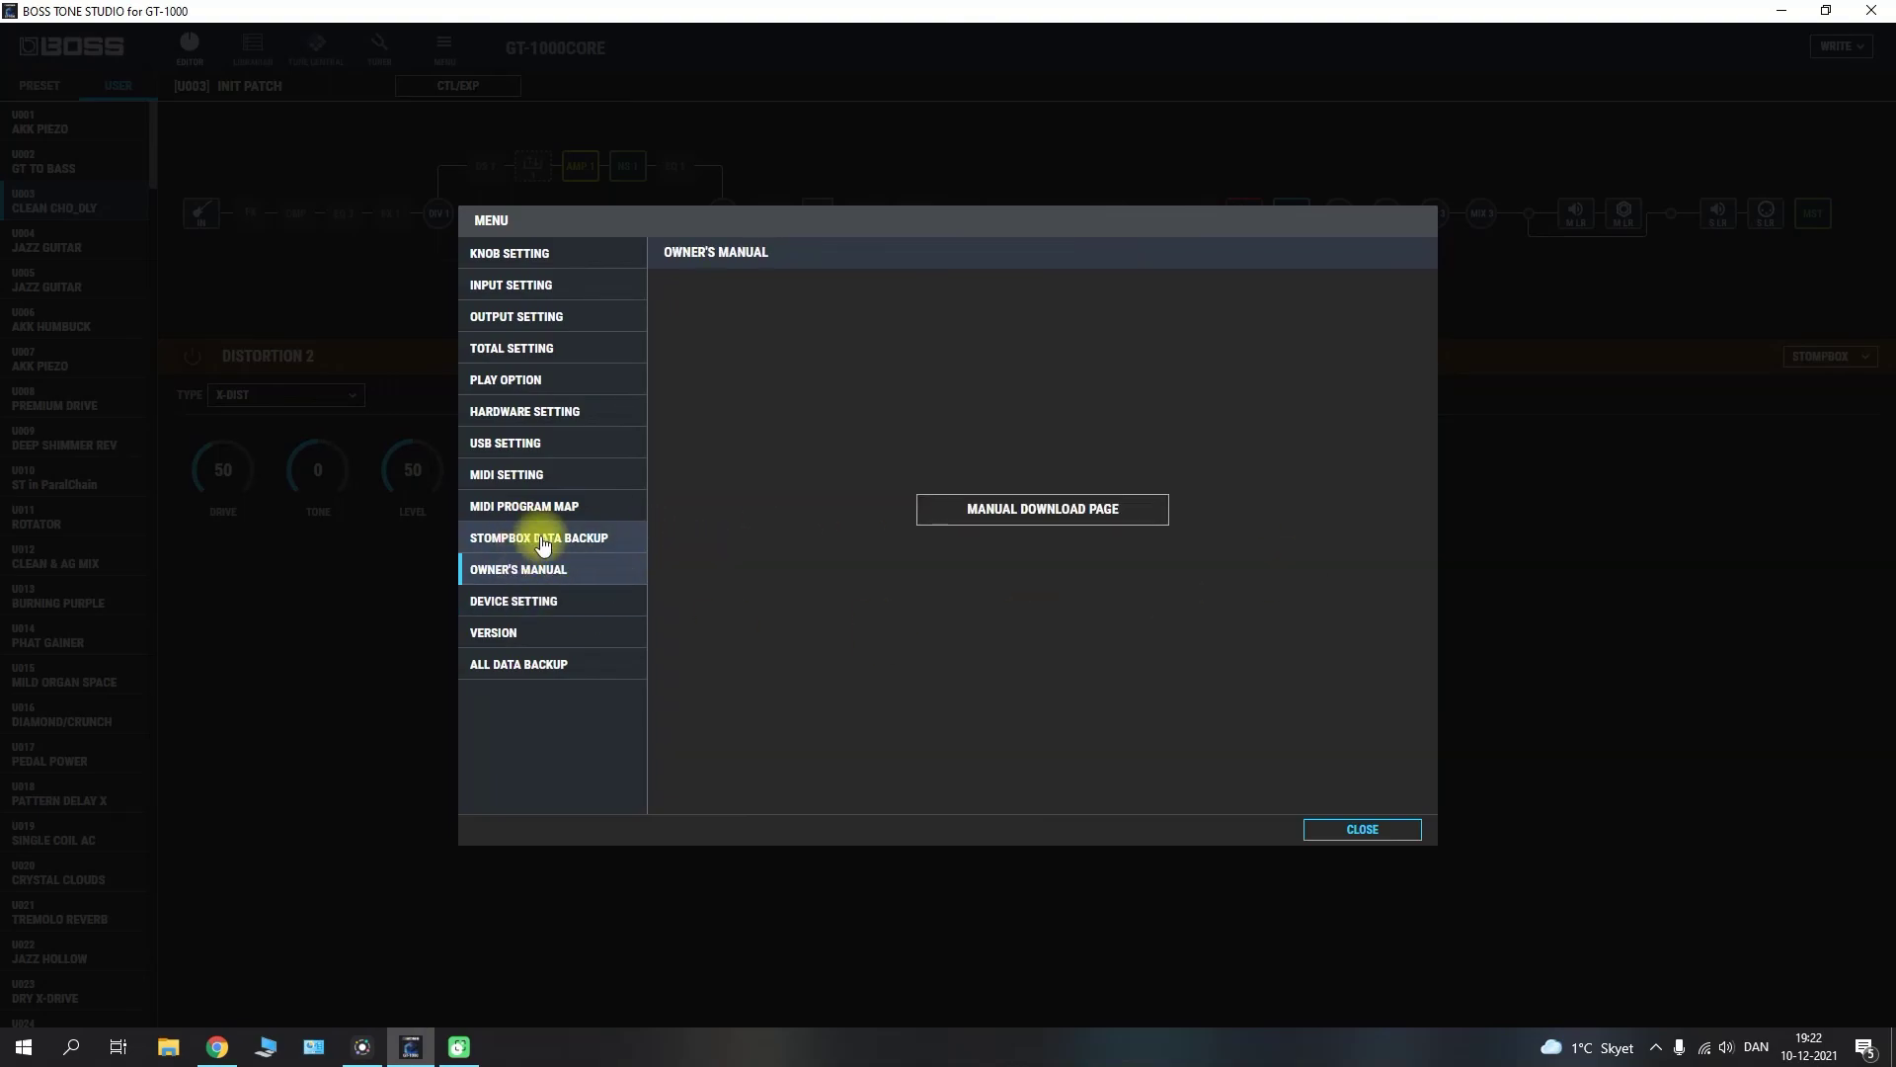
pyautogui.click(506, 605)
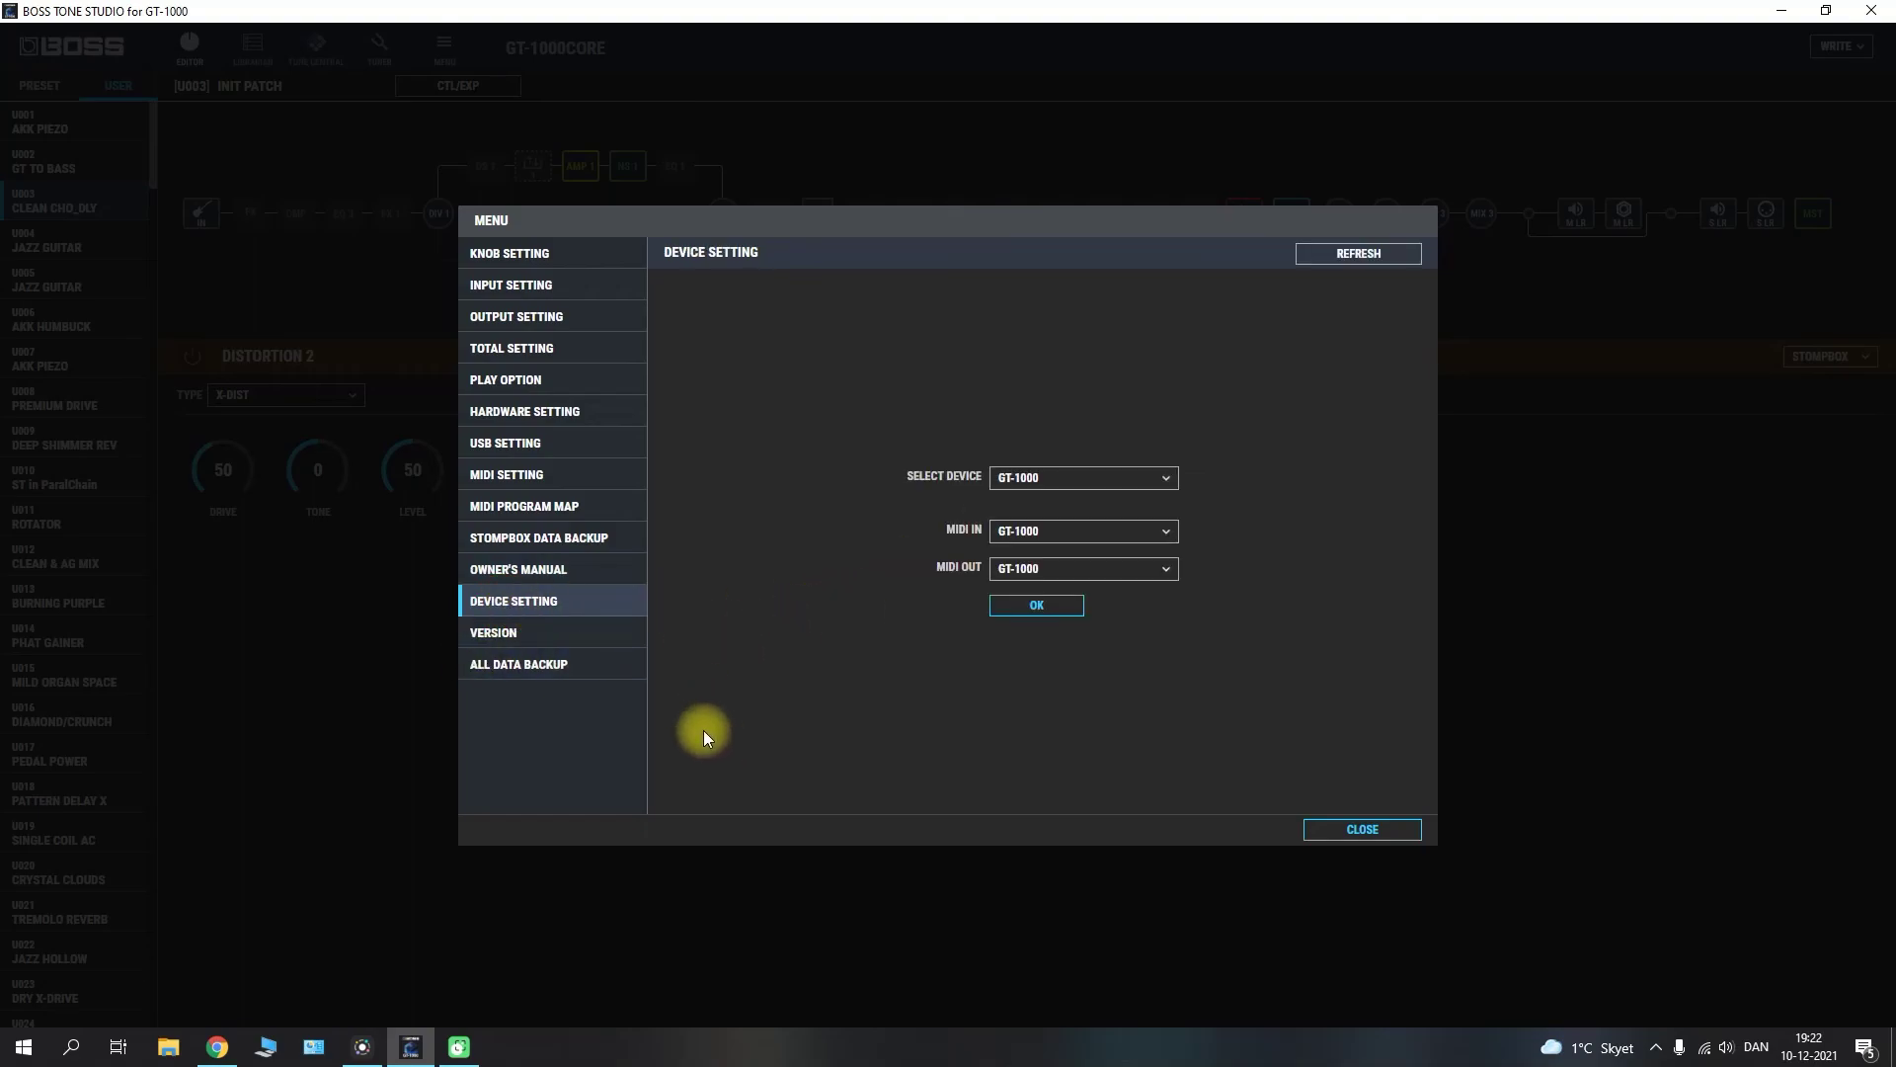
pyautogui.click(1057, 480)
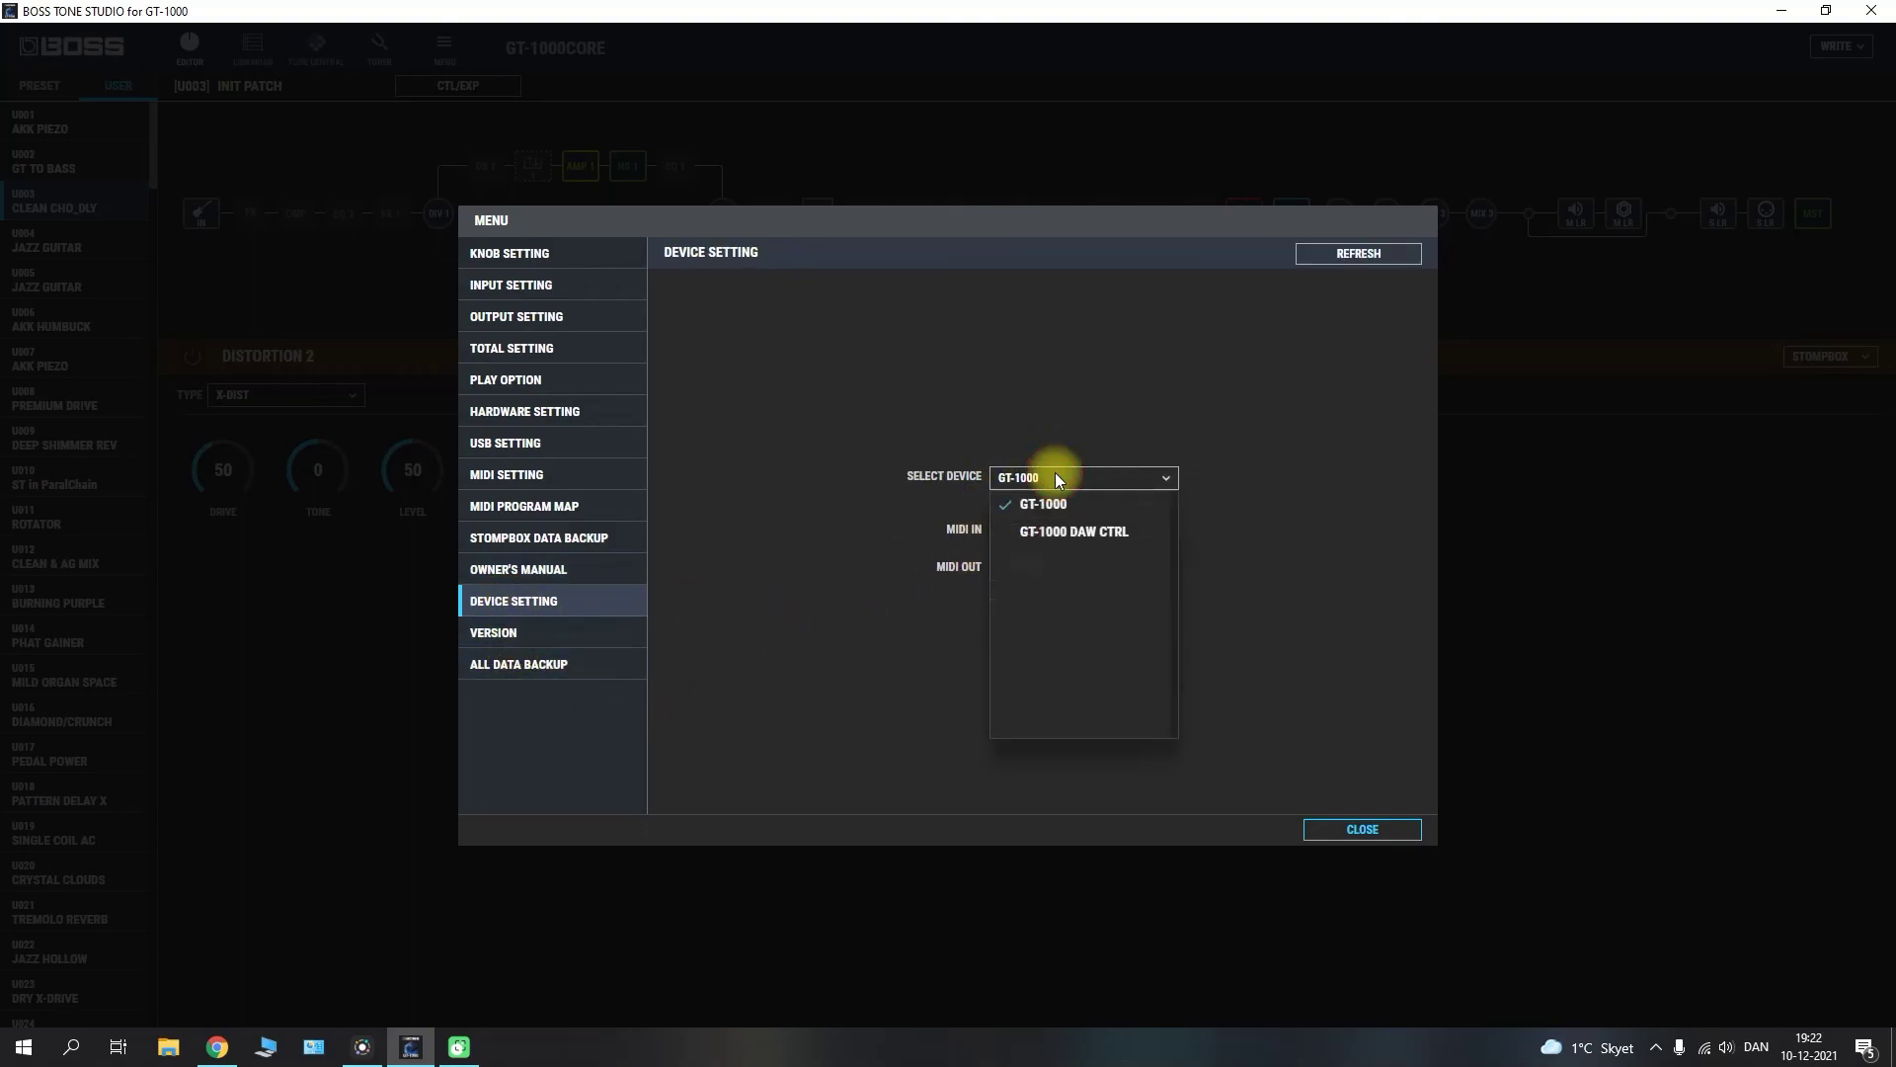
pyautogui.click(1169, 480)
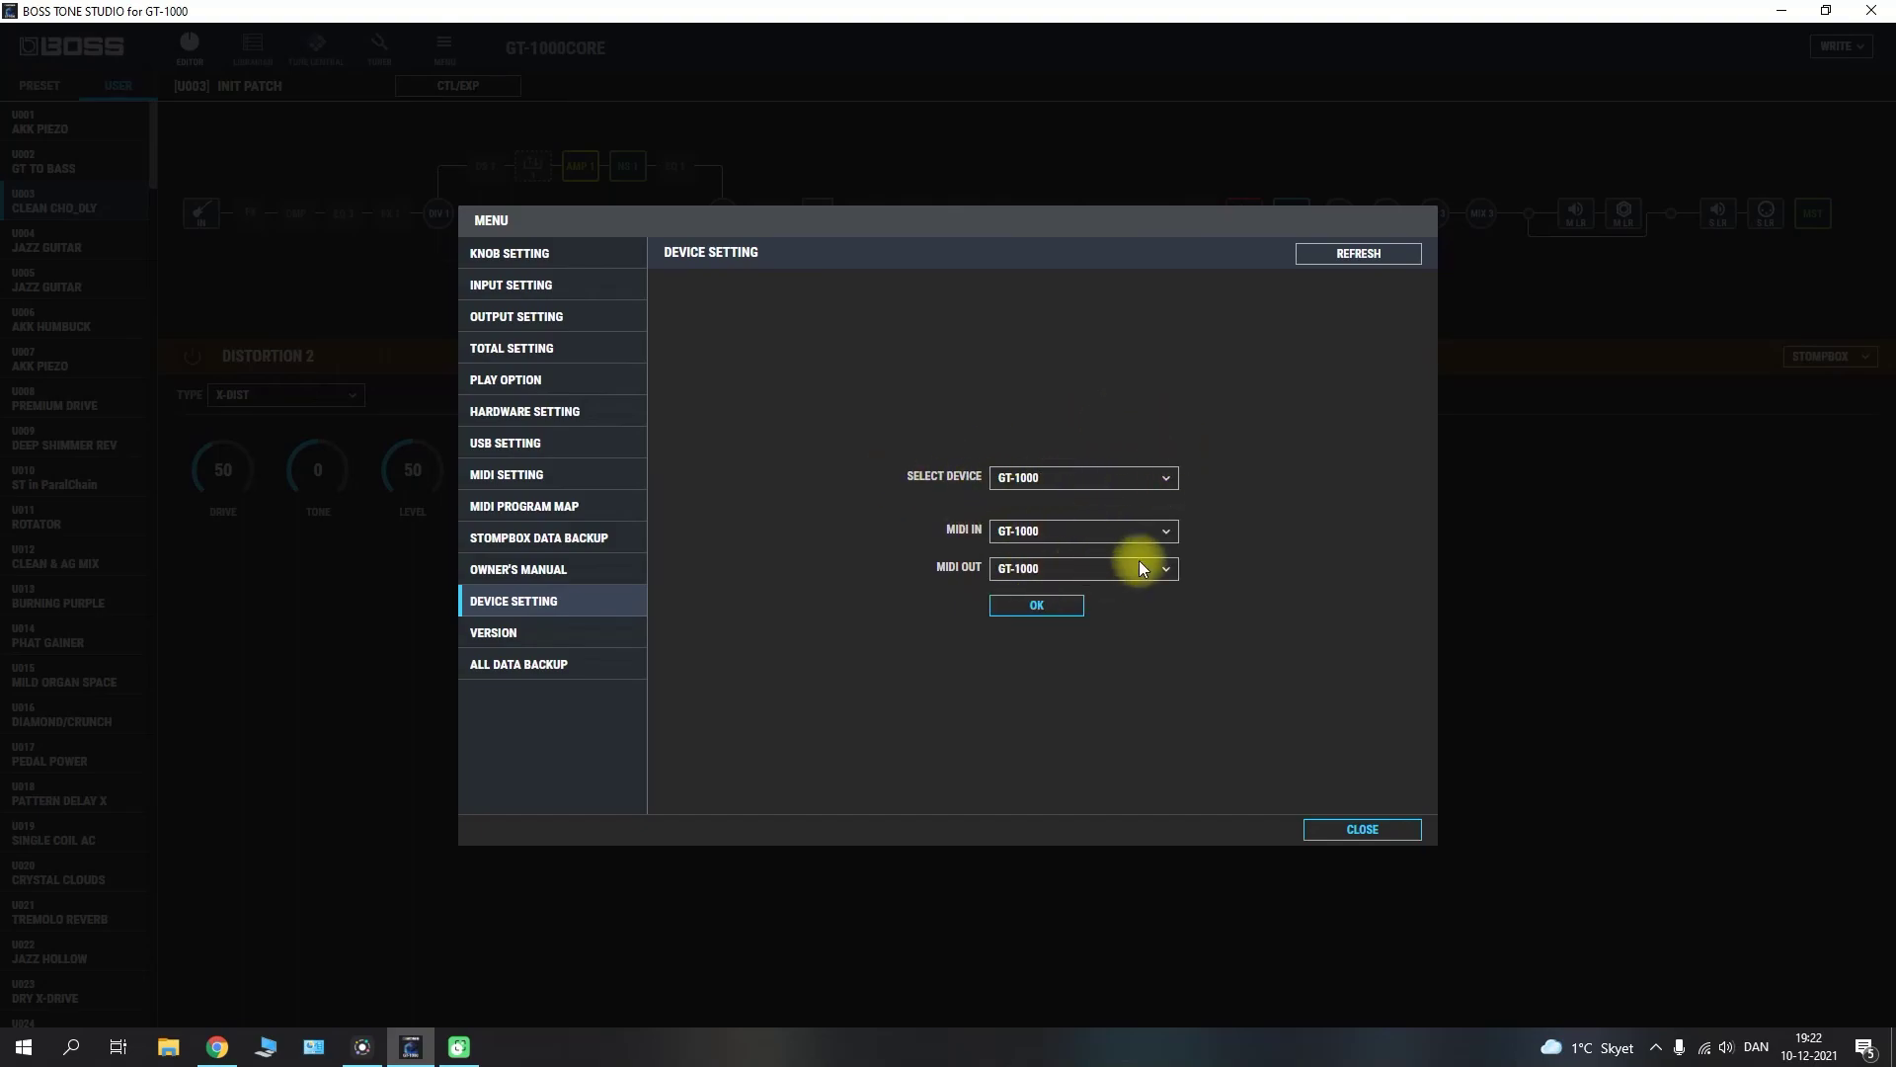
pyautogui.click(540, 644)
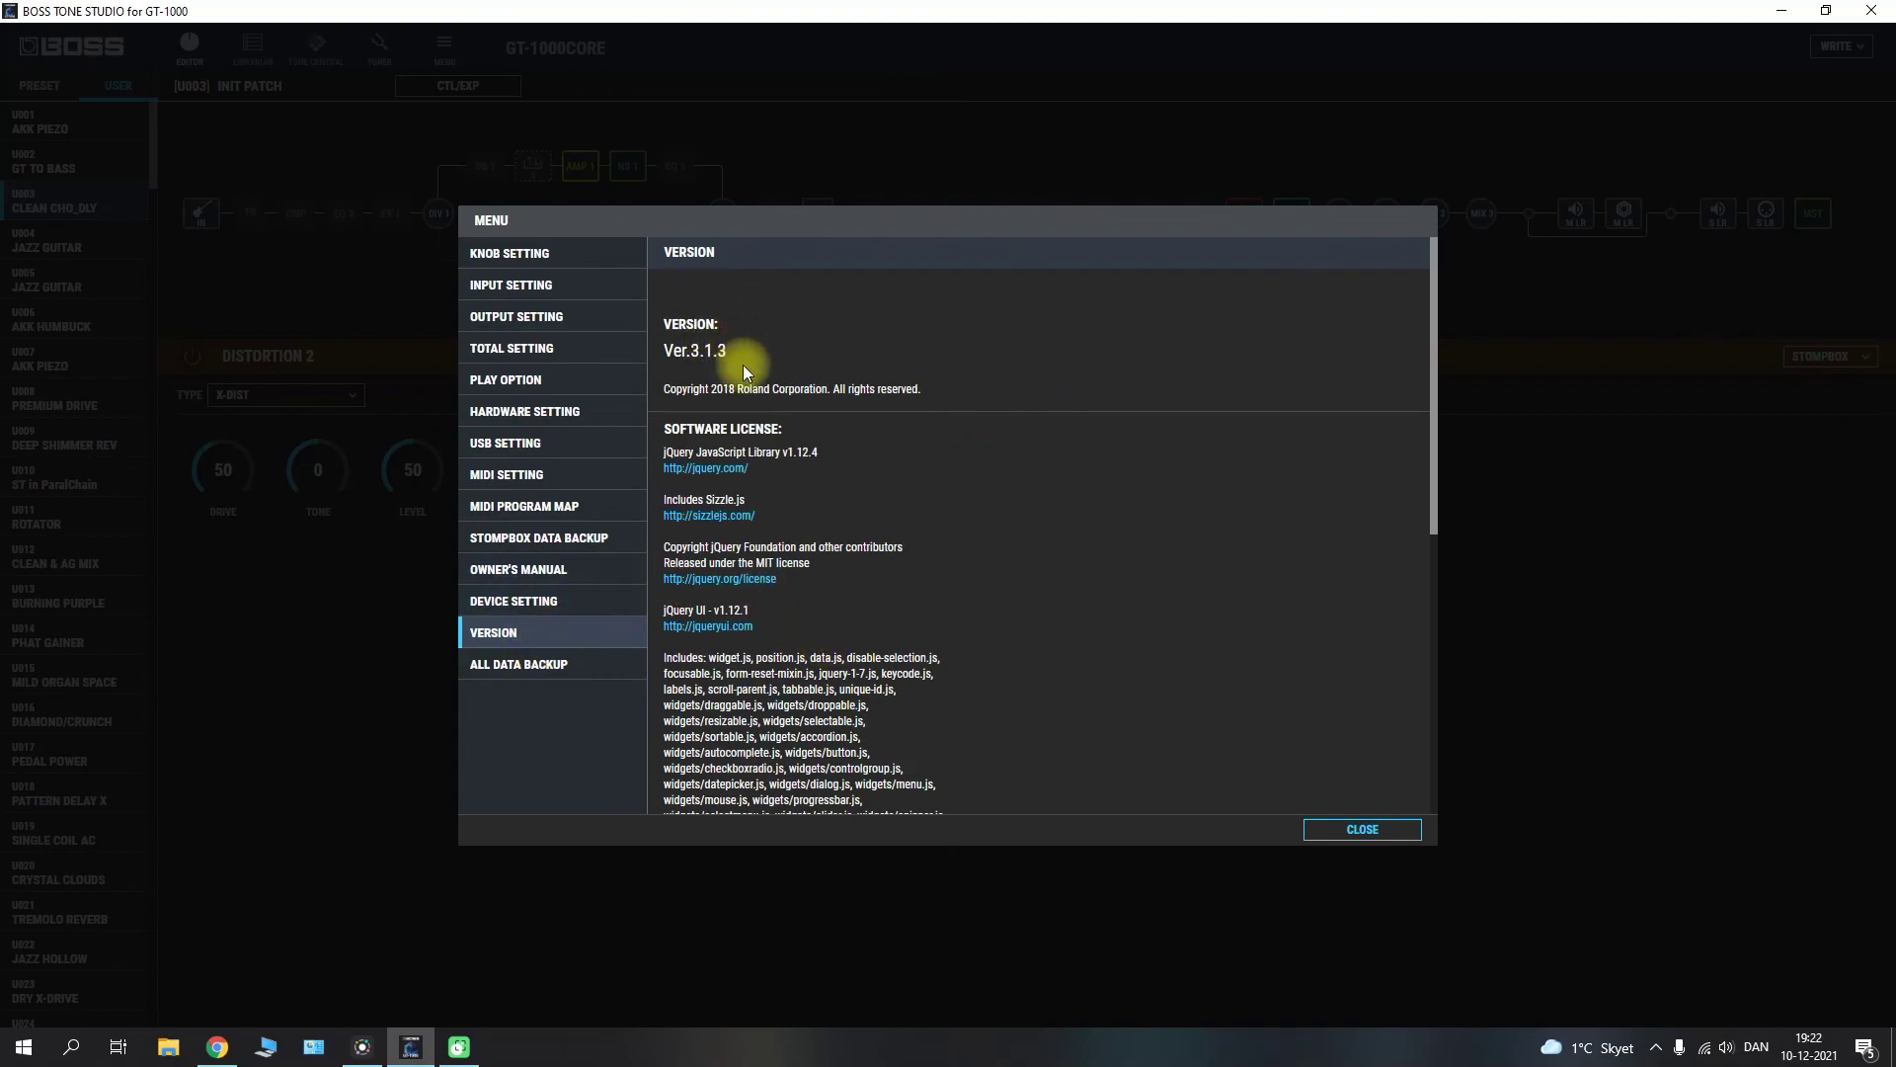
# - Show the All Data Backup page with backup-to-file and restore-from-file options
pyautogui.click(510, 677)
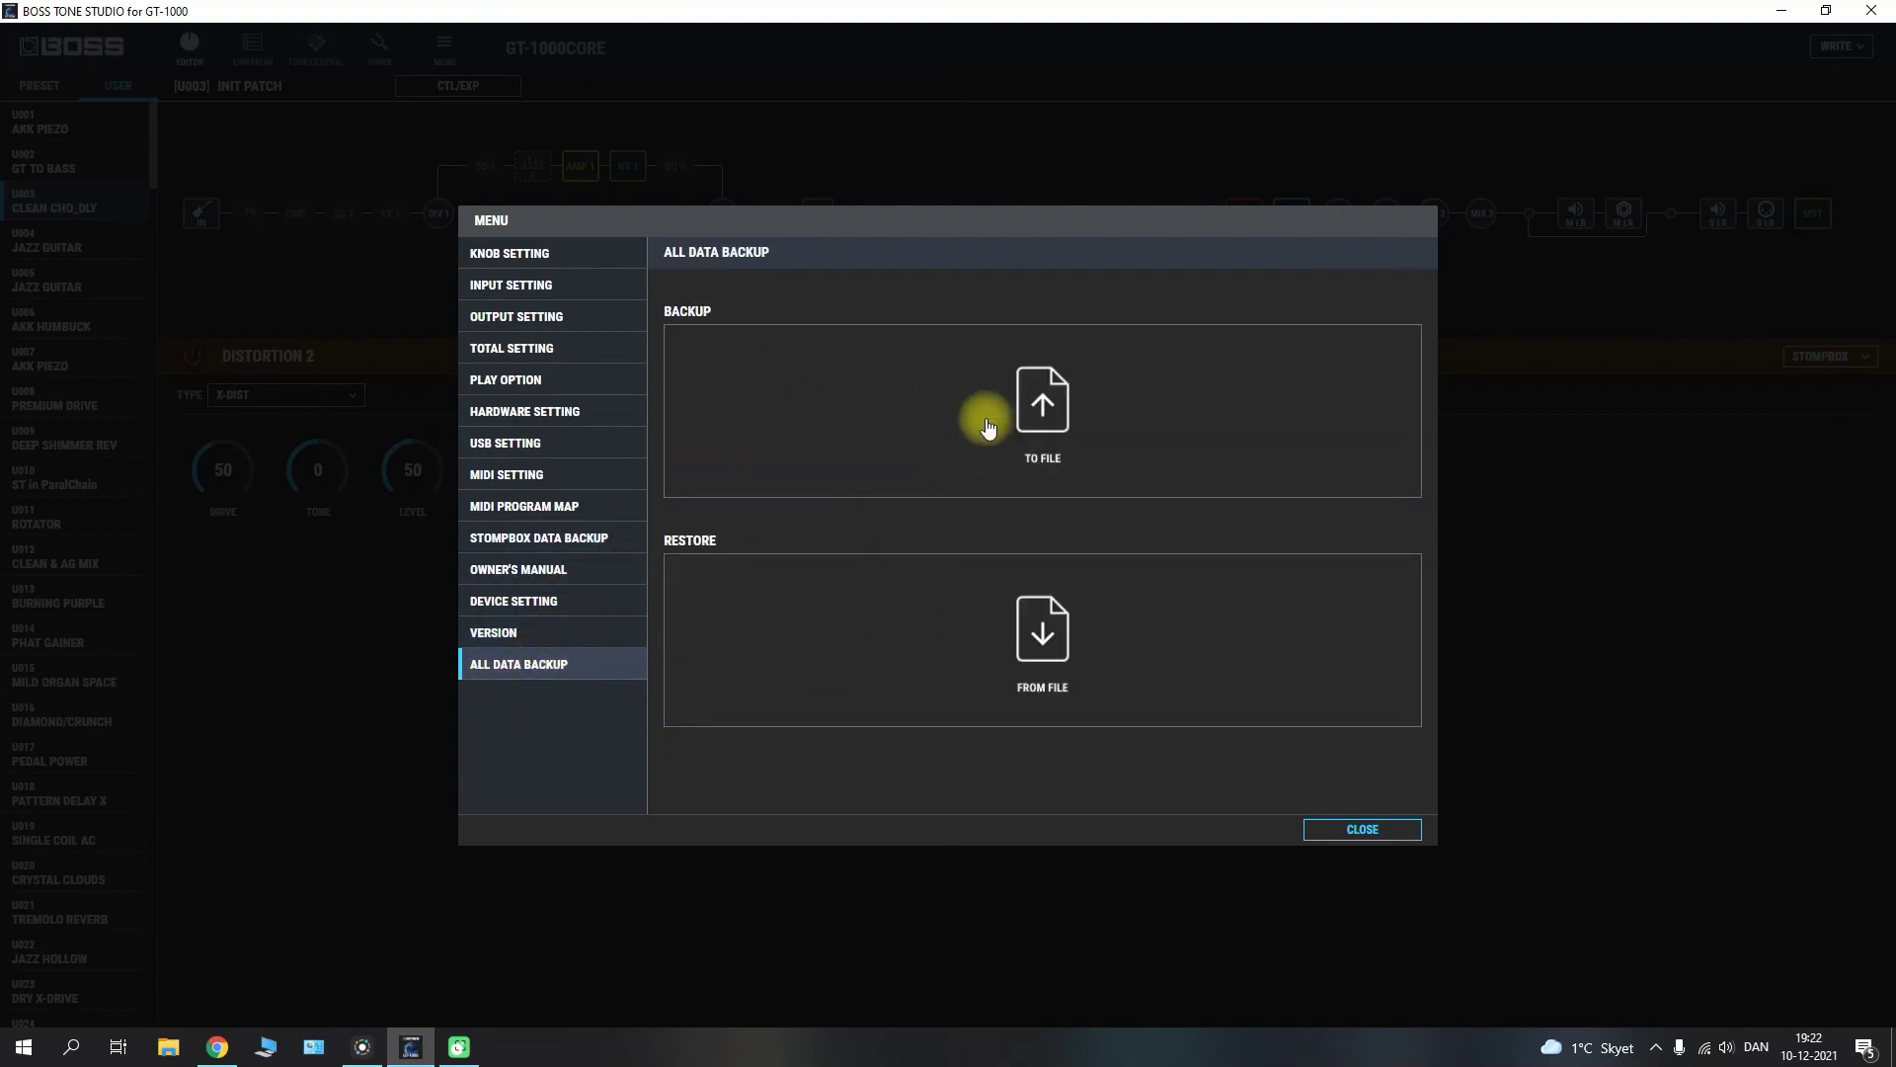